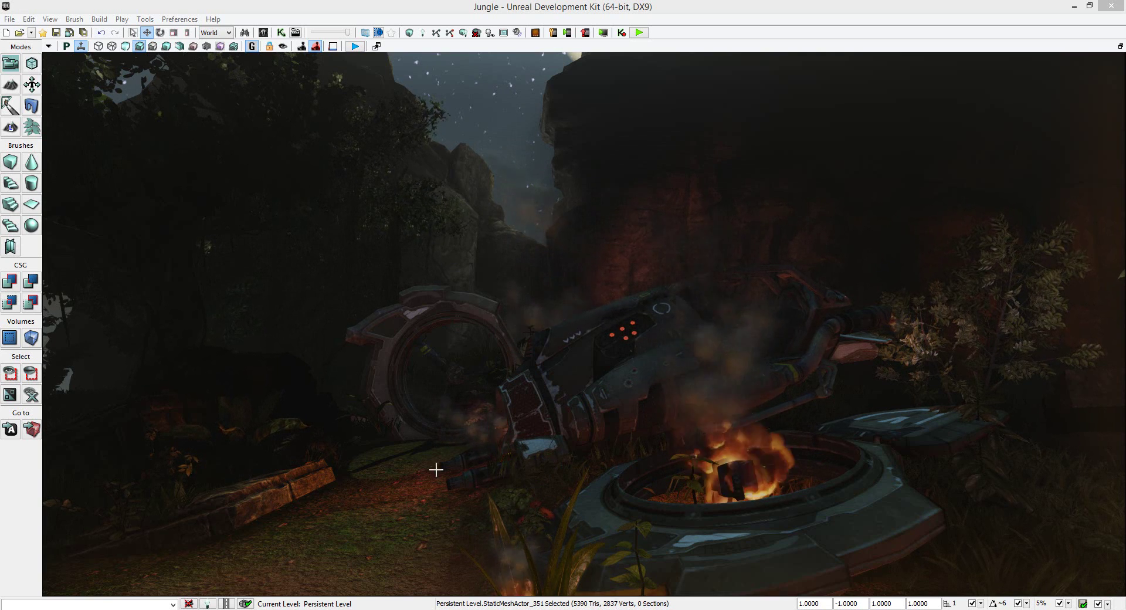
Play-test the level, then select the ground mesh and locate it in the Content Browser
click(640, 33)
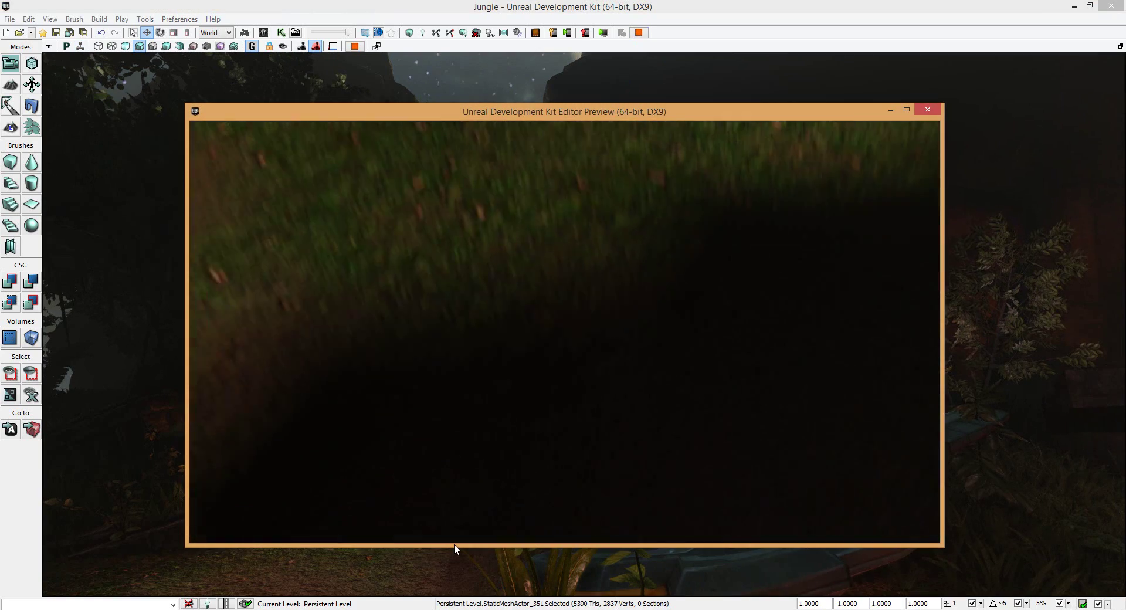
key(Escape)
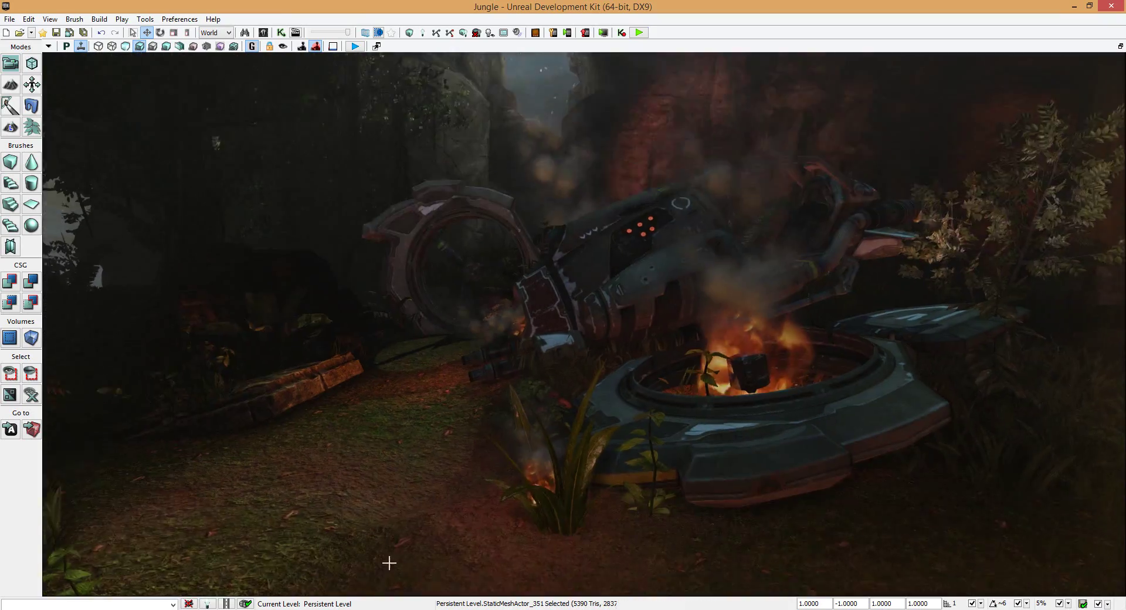
drag(389, 563, 415, 496)
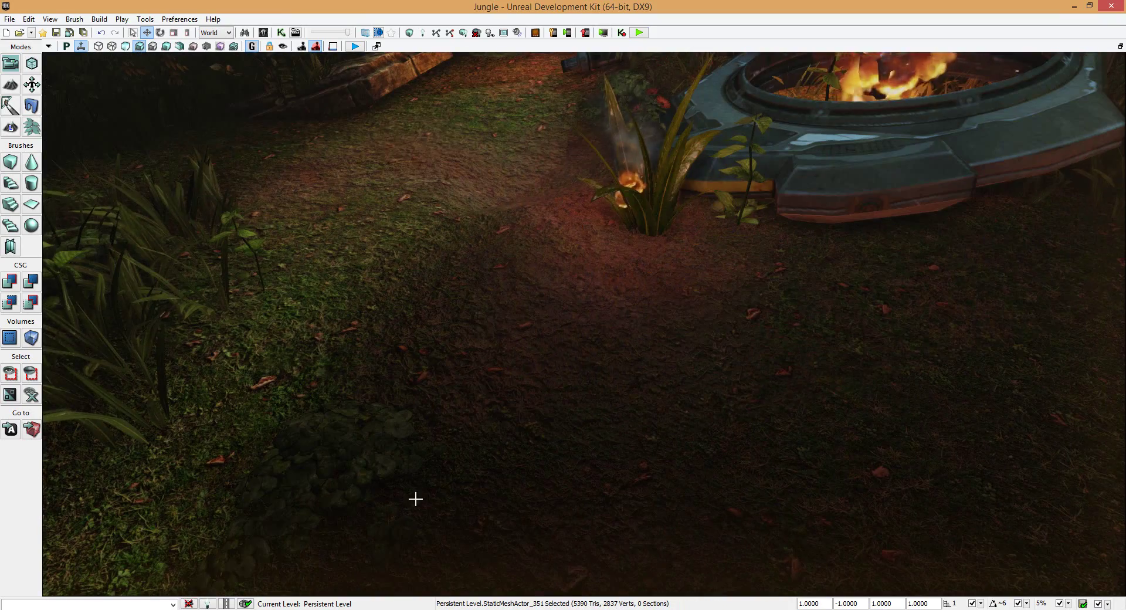
click(252, 46)
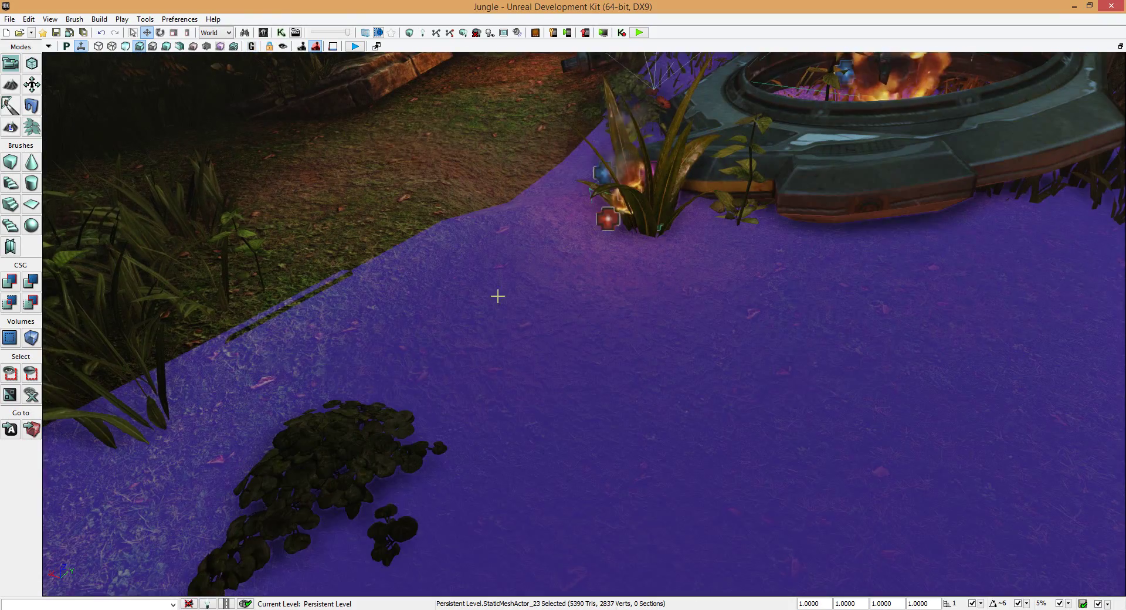
drag(498, 297, 600, 384)
right_click(600, 384)
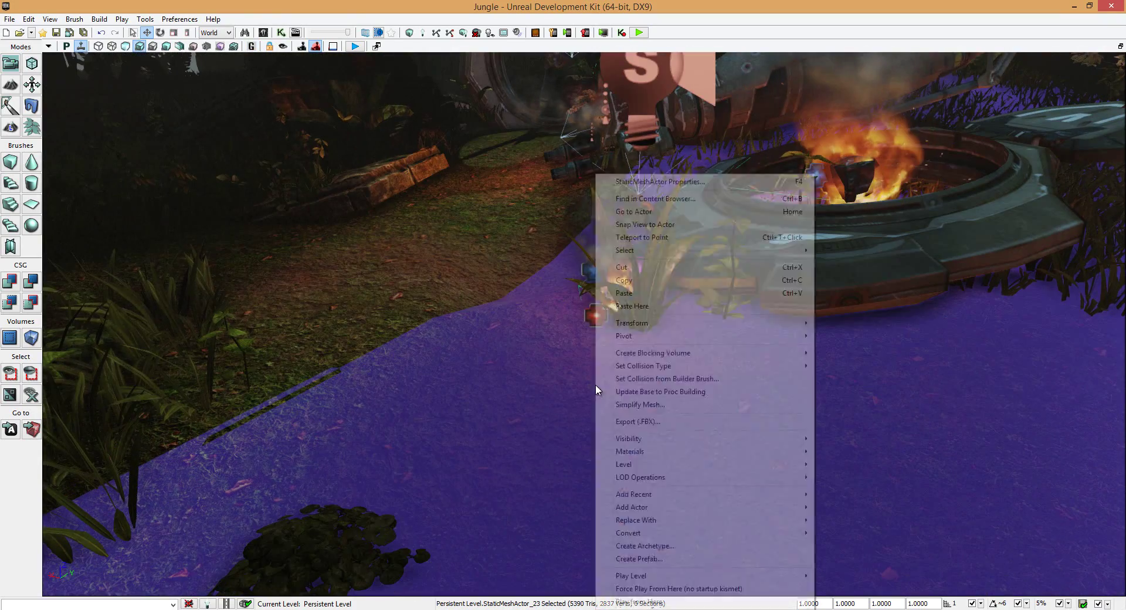
click(657, 202)
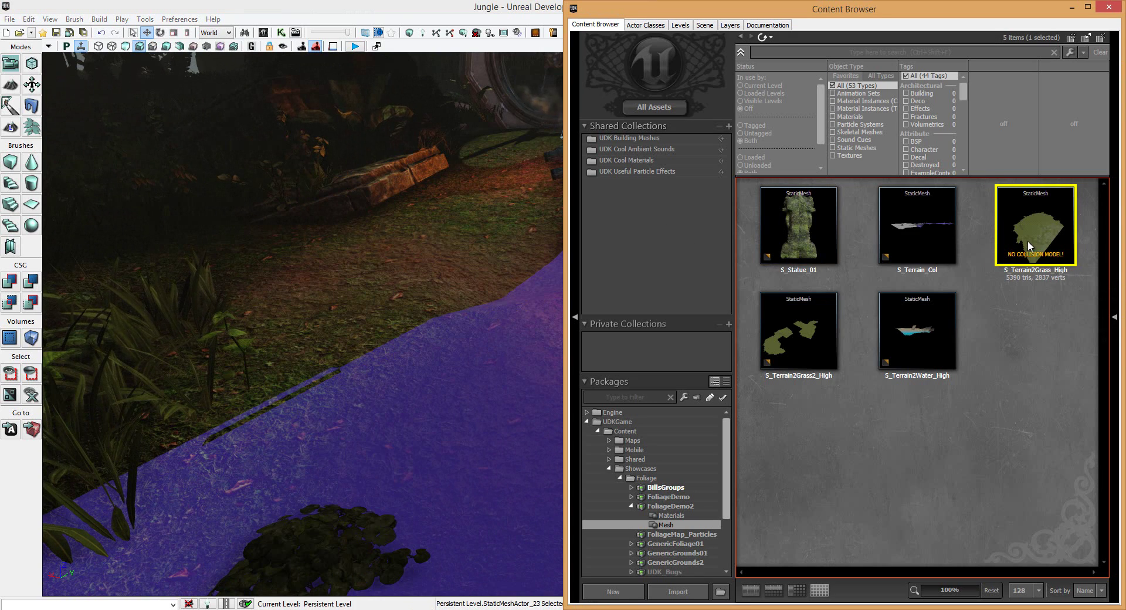
Open S_Terrain2Grass_High in the Static Mesh Editor in solid view with collision shown
mouse_move(1041, 263)
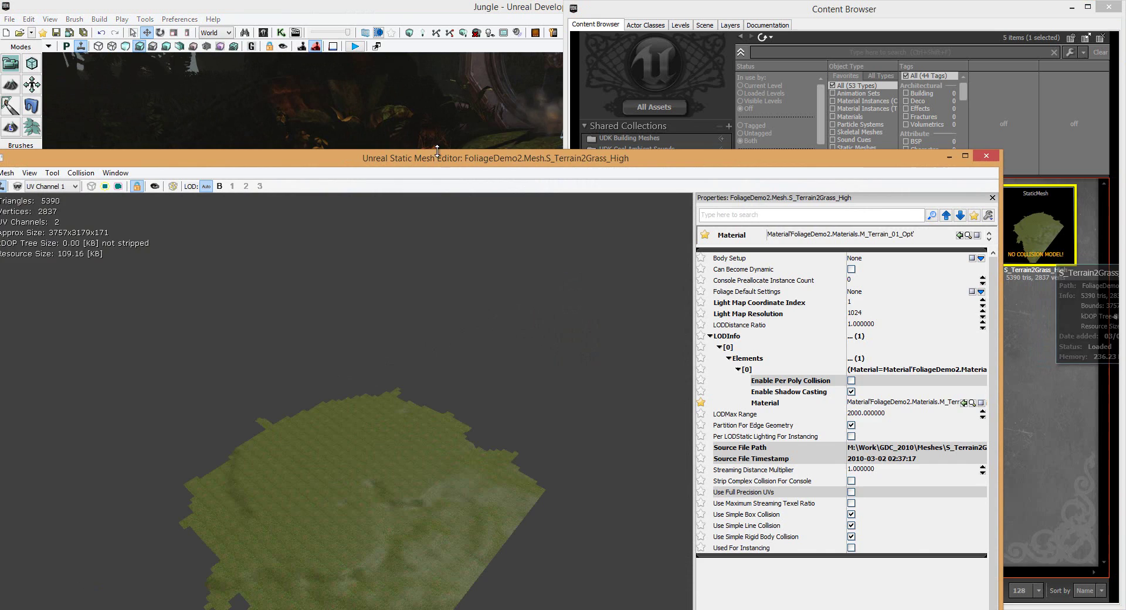
drag(478, 145, 639, 5)
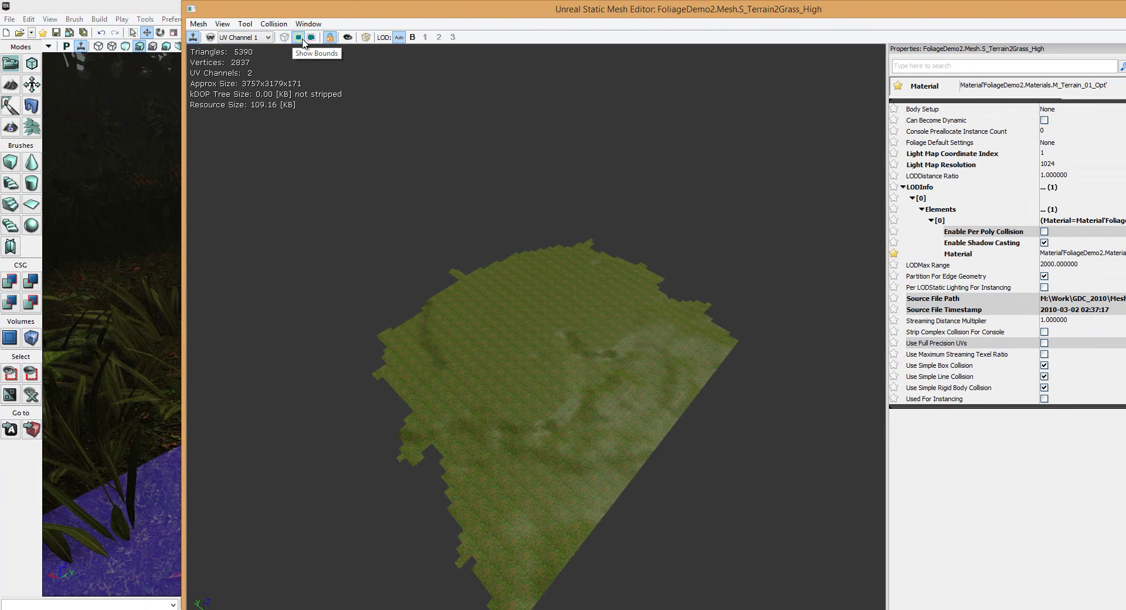
click(298, 37)
click(298, 37)
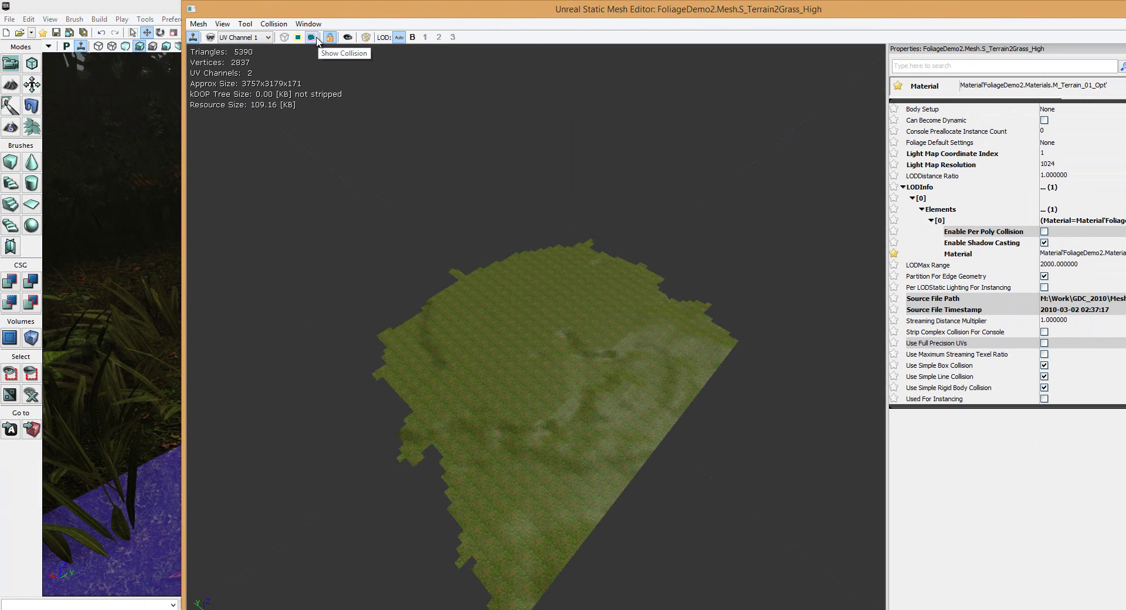
click(311, 37)
mouse_move(597, 446)
mouse_down()
mouse_move(652, 223)
mouse_move(670, 320)
mouse_move(586, 440)
mouse_up()
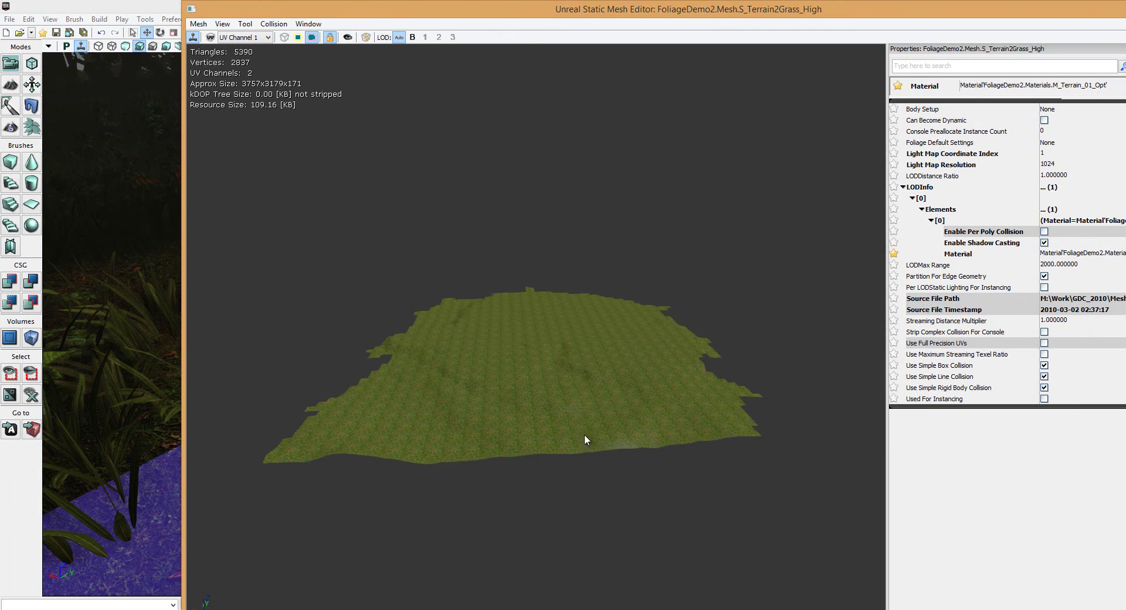
Give the terrain mesh 6DOP collision, then replace it with 10DOP-Y simplified collision
click(273, 23)
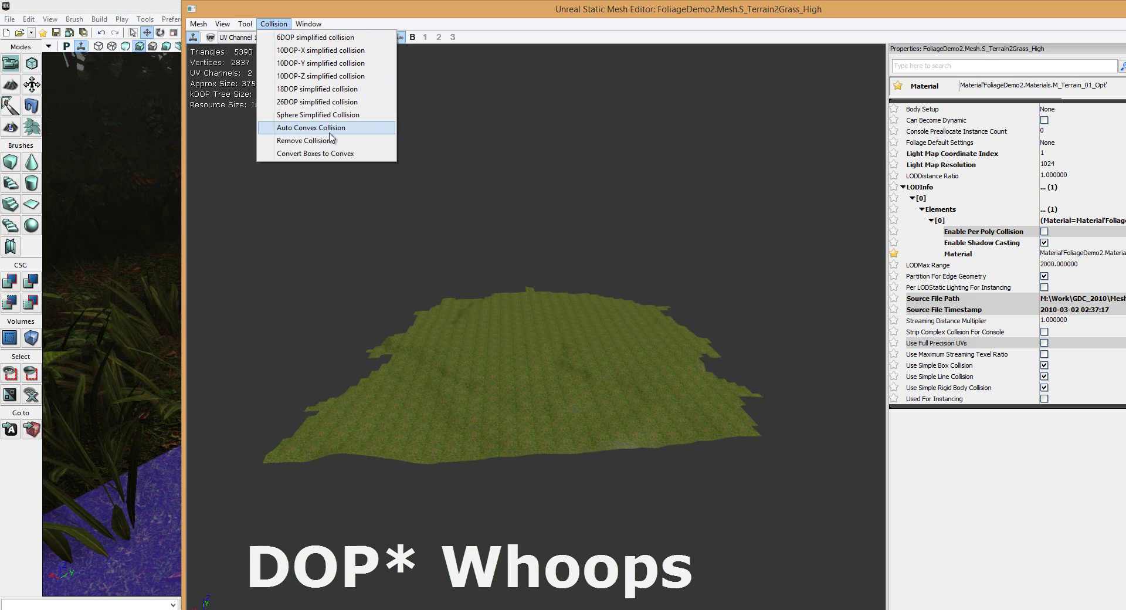
click(317, 37)
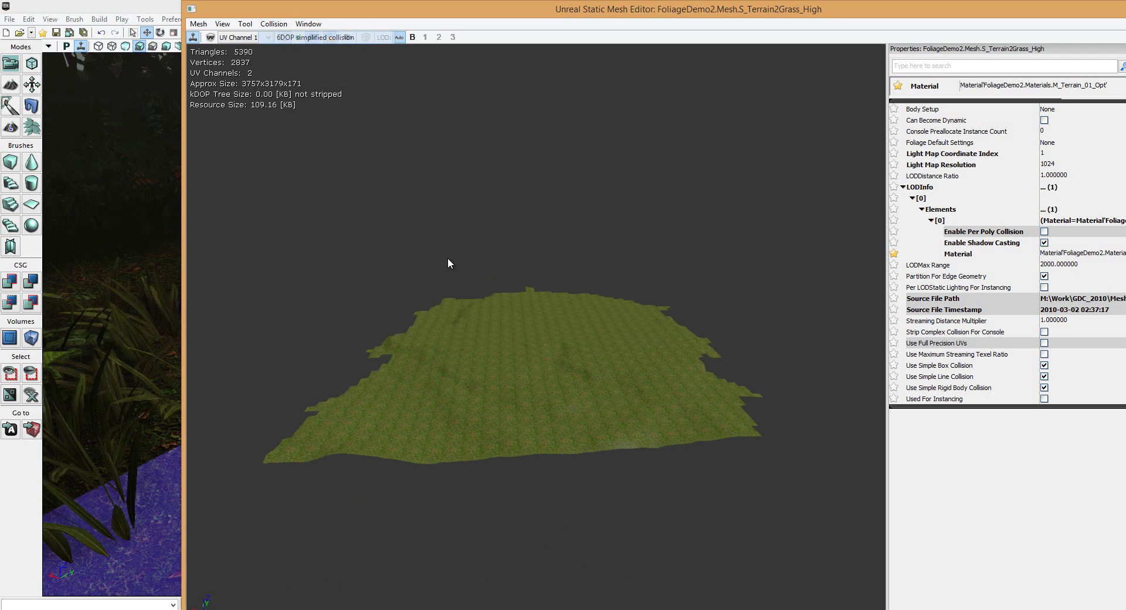
drag(448, 259, 628, 296)
click(273, 23)
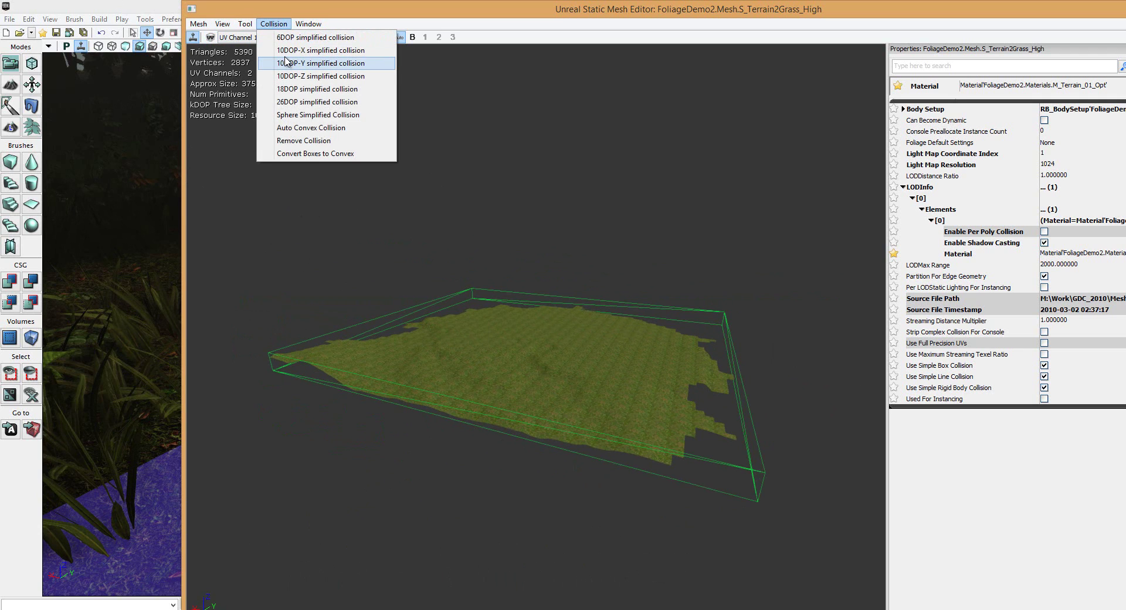
click(285, 63)
click(574, 336)
drag(574, 336, 343, 269)
Replace the terrain's collision with a 26DOP simplified hull and inspect it
click(274, 24)
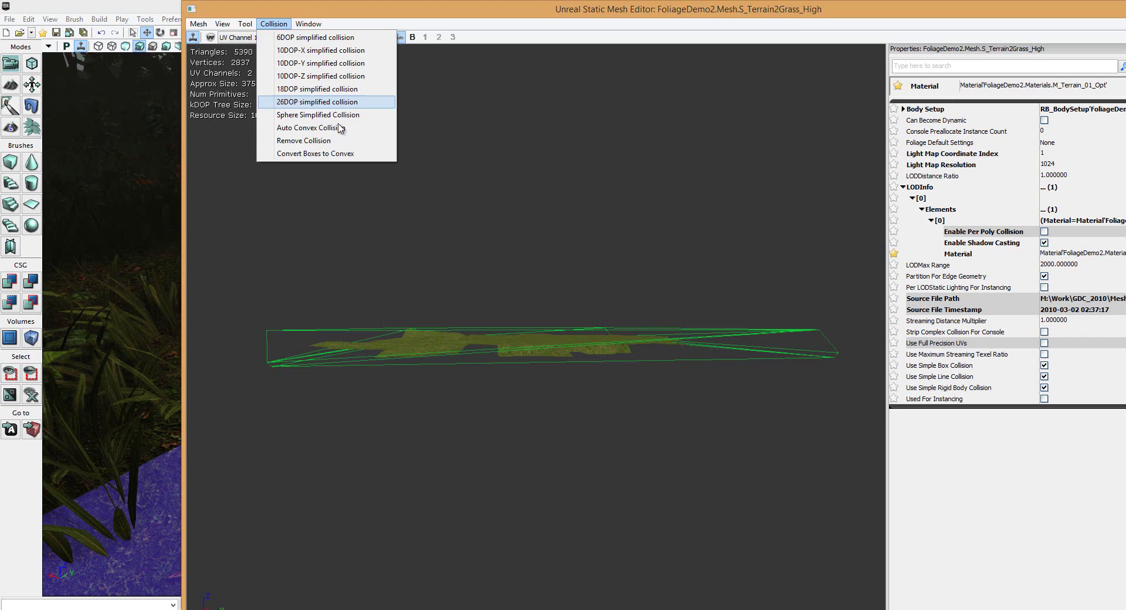
click(293, 104)
click(571, 337)
drag(570, 337, 465, 312)
click(273, 24)
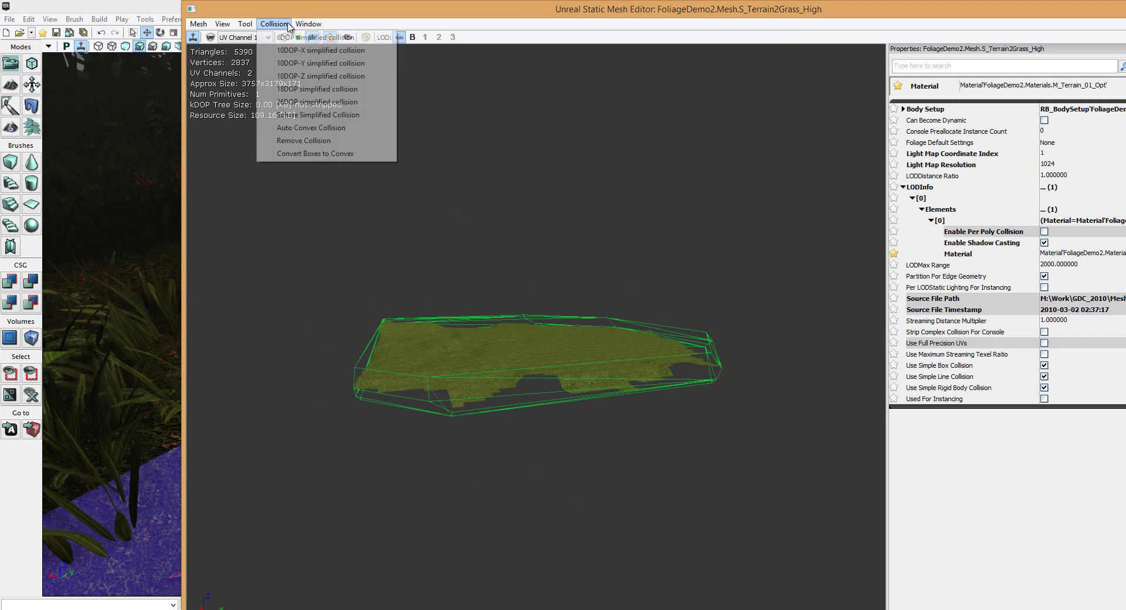
Apply auto-convex collision at Depth 7, Max Hull Verts 32, Allow Splits 40, then close the dialog
click(311, 127)
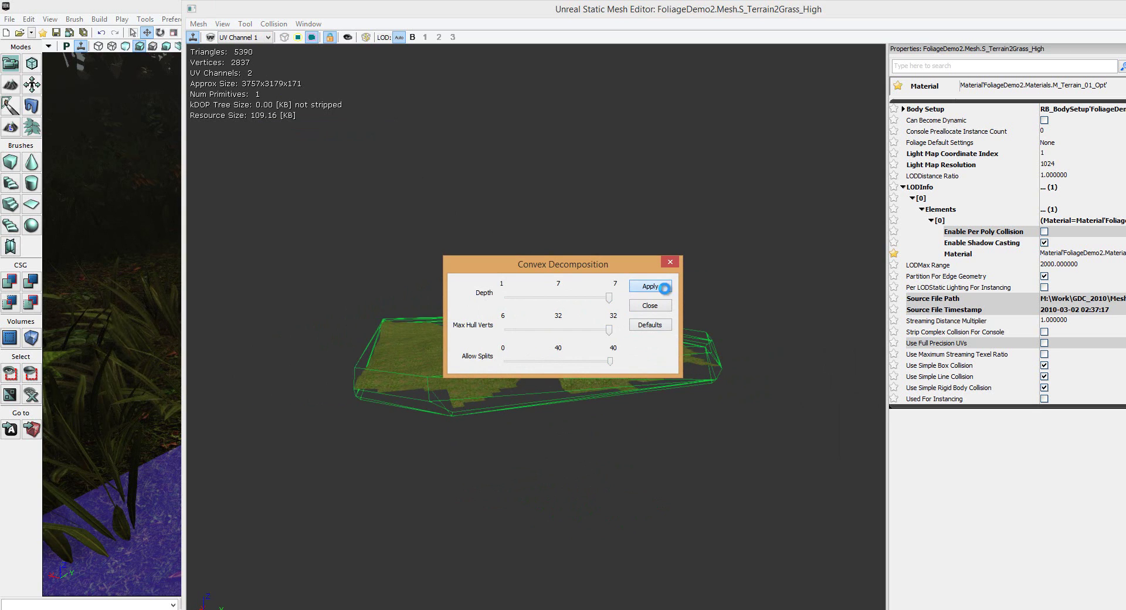
drag(437, 382, 358, 359)
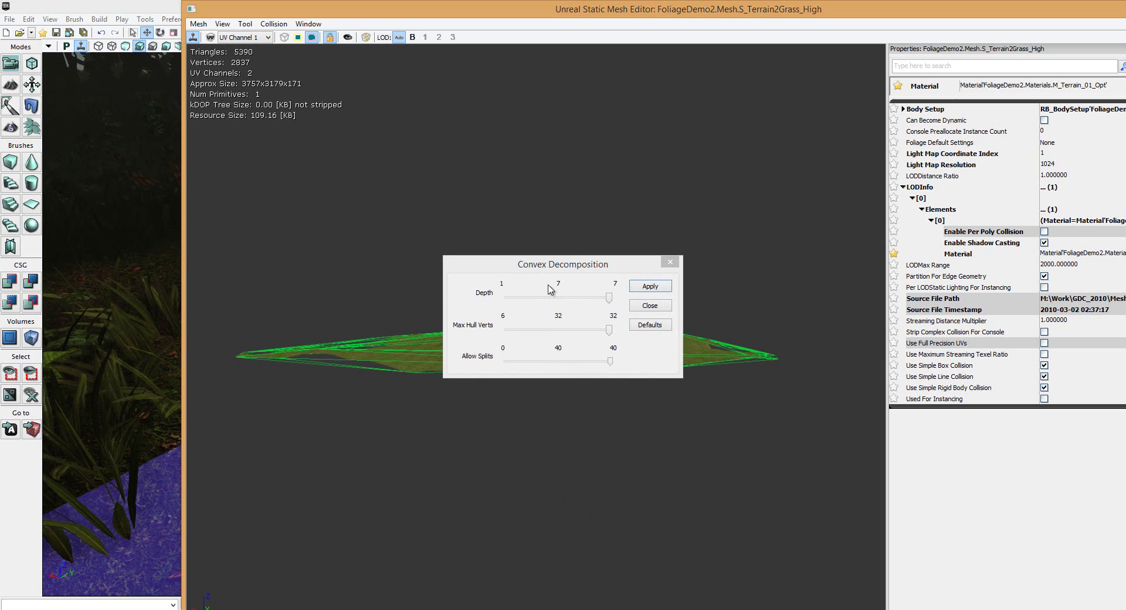
click(540, 265)
drag(541, 265, 761, 257)
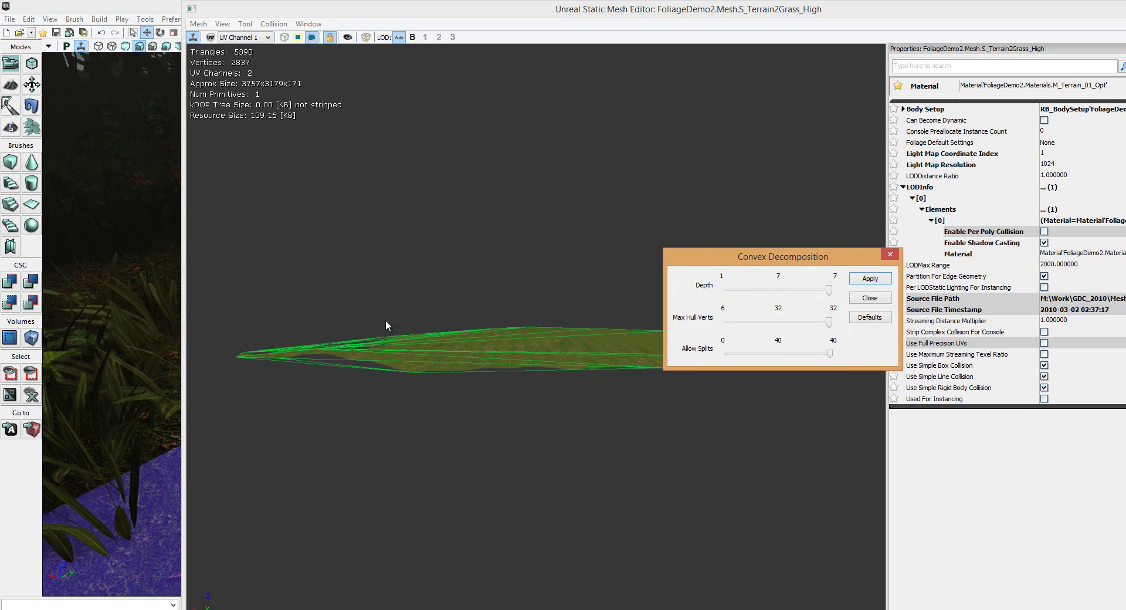
click(891, 254)
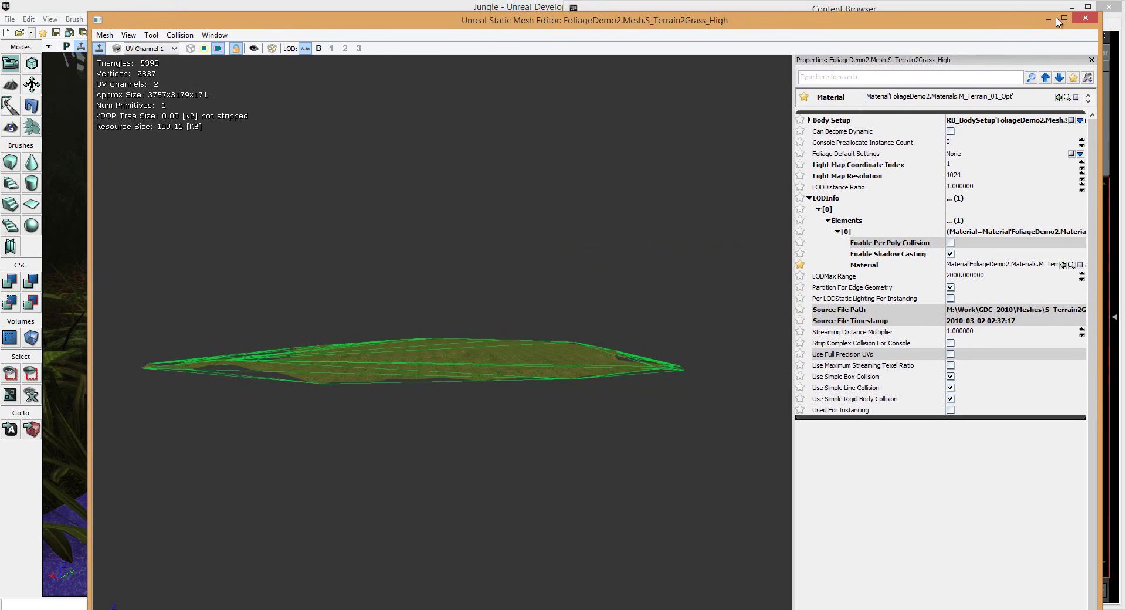
Close the mesh editor and save FoliageDemo2 from S_Terrain2Grass_High's context menu
click(1111, 7)
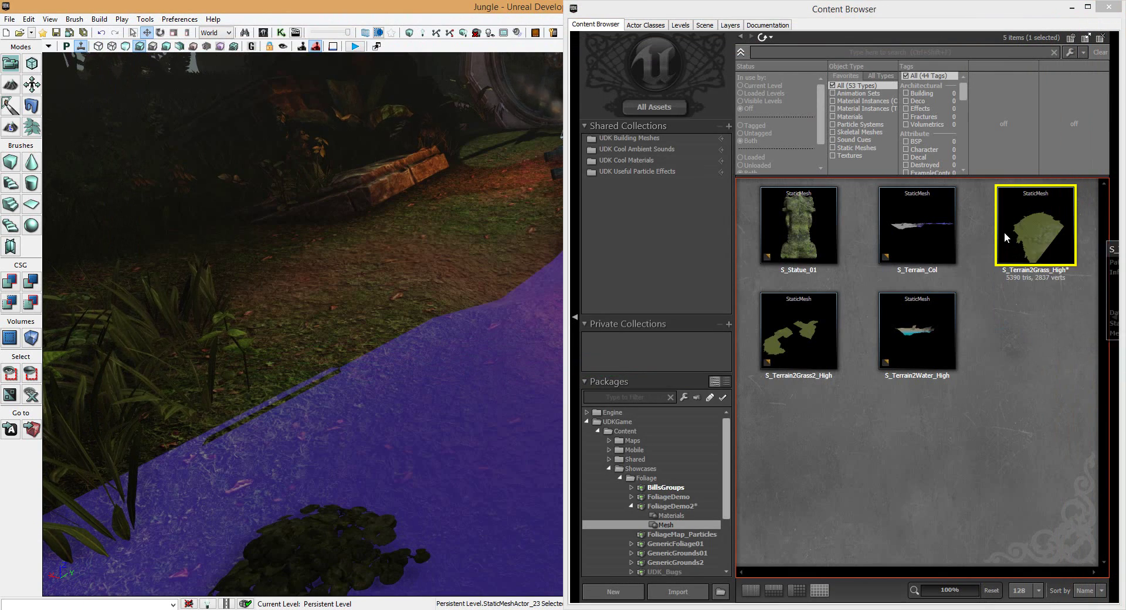
right_click(1049, 244)
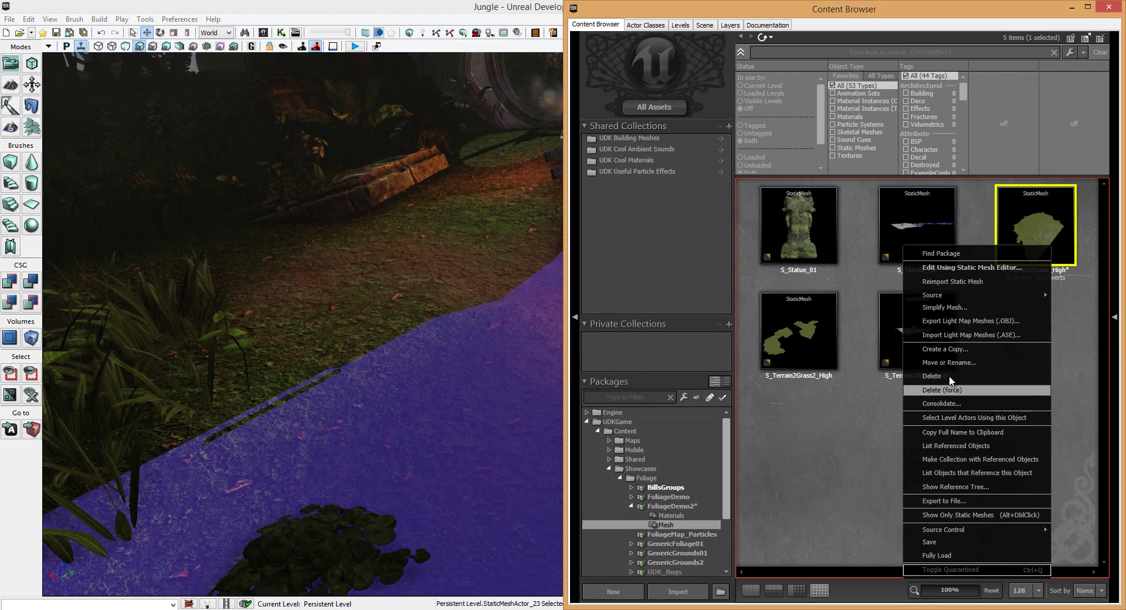
click(945, 543)
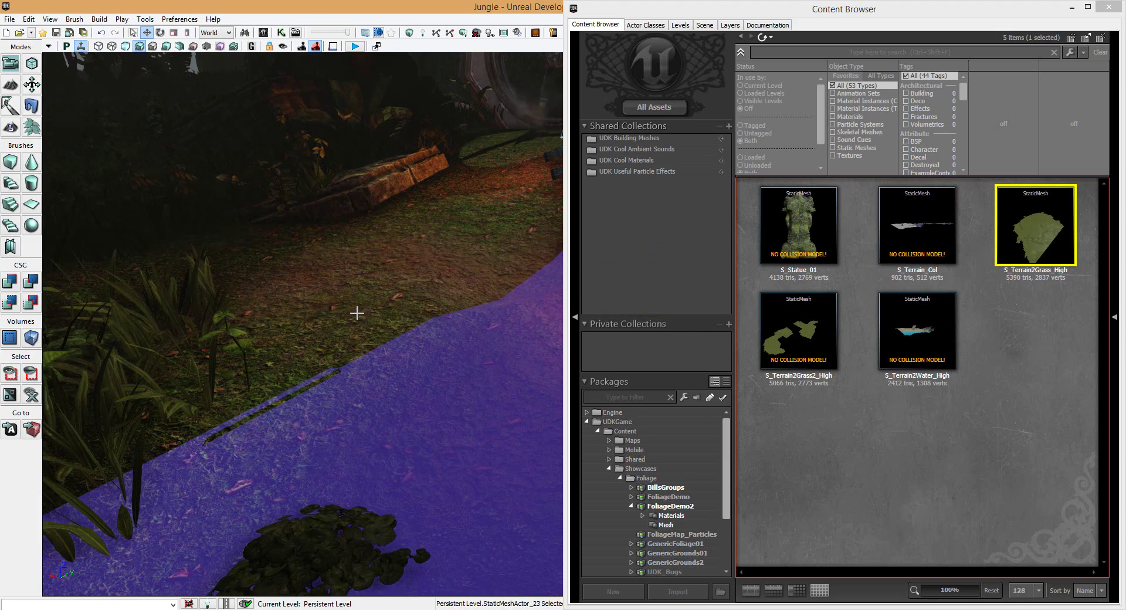
Minimize the Content Browser and run a quick play test of the Jungle level
click(1072, 7)
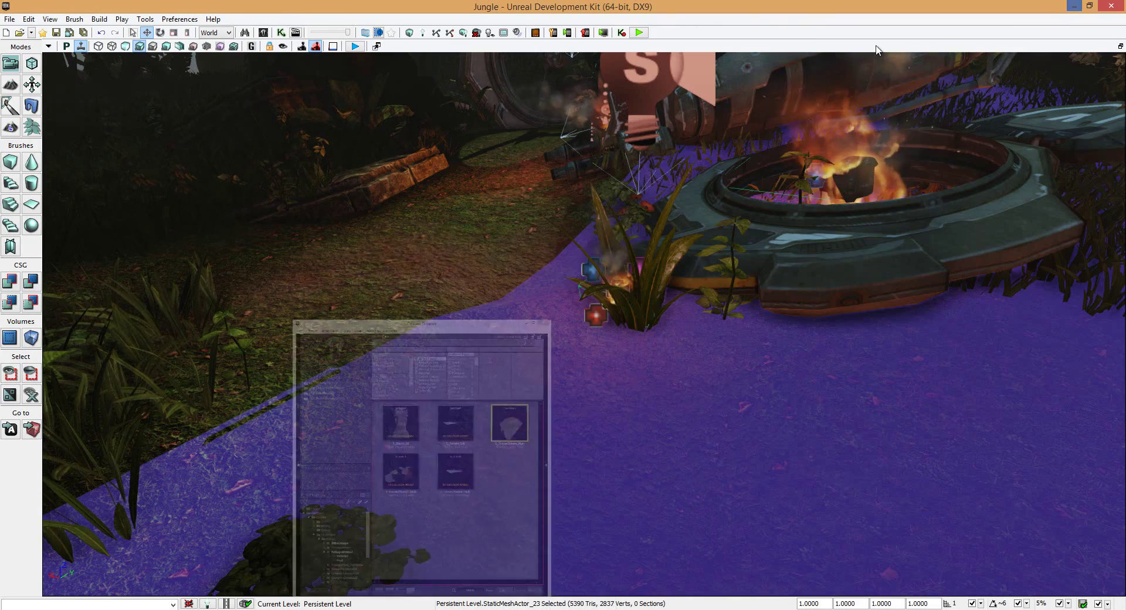
click(639, 32)
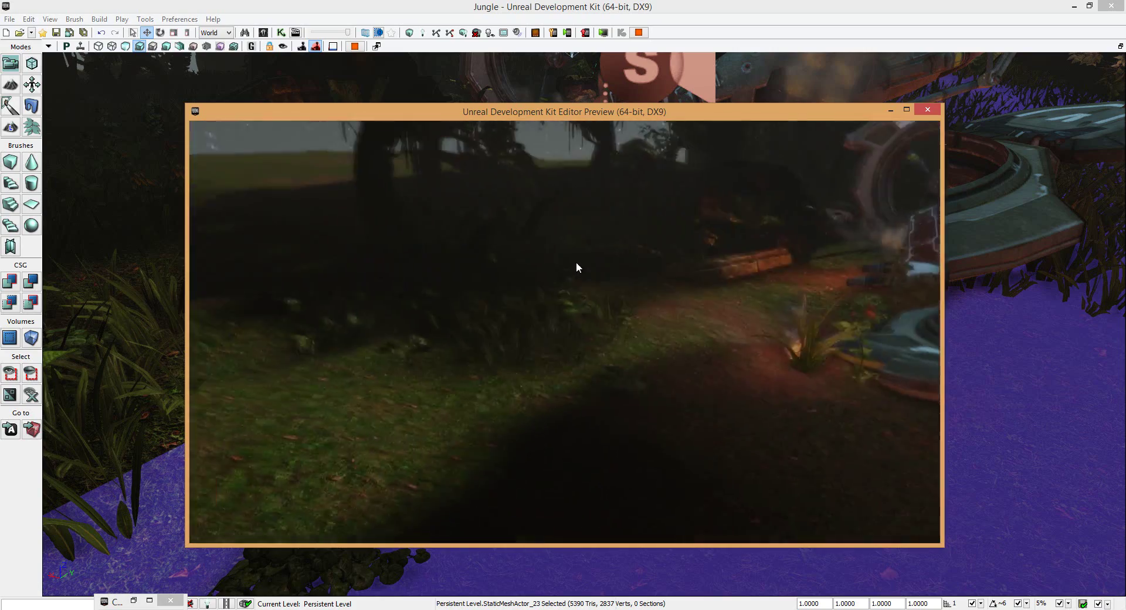
key(Escape)
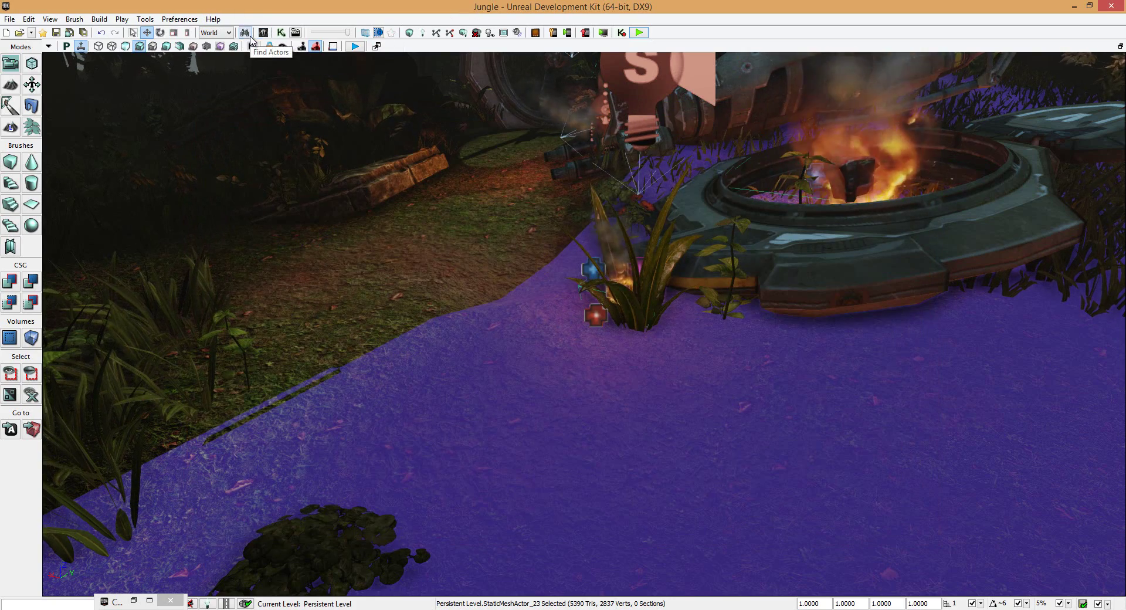
Open S_Statue_01 and apply auto-convex collision at Depth 7, Max Hull Verts 32, Allow Splits 40
click(134, 600)
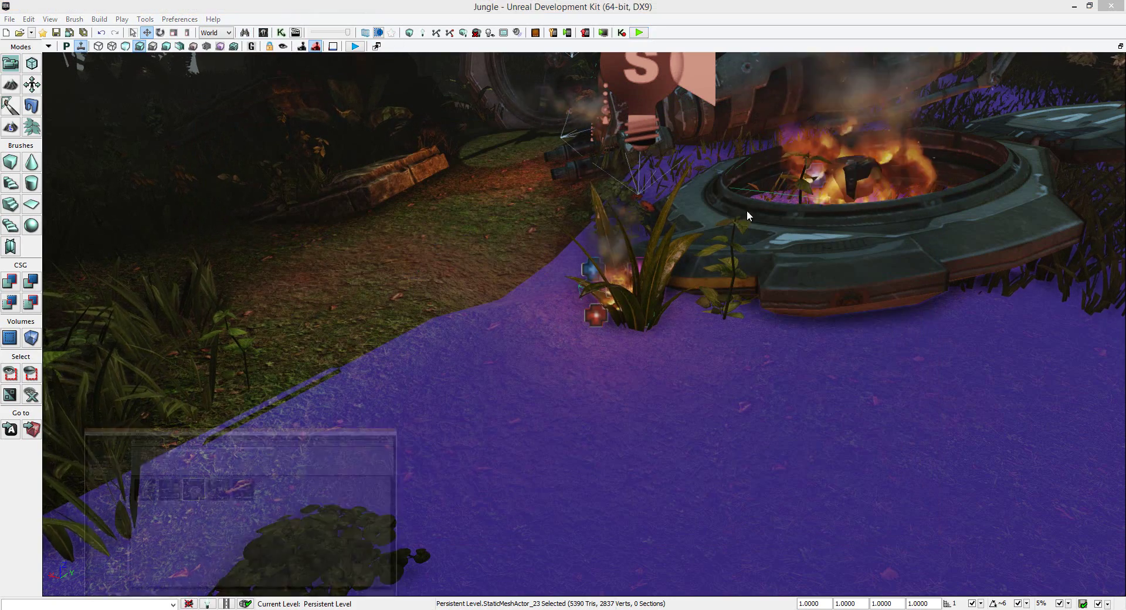
double_click(792, 15)
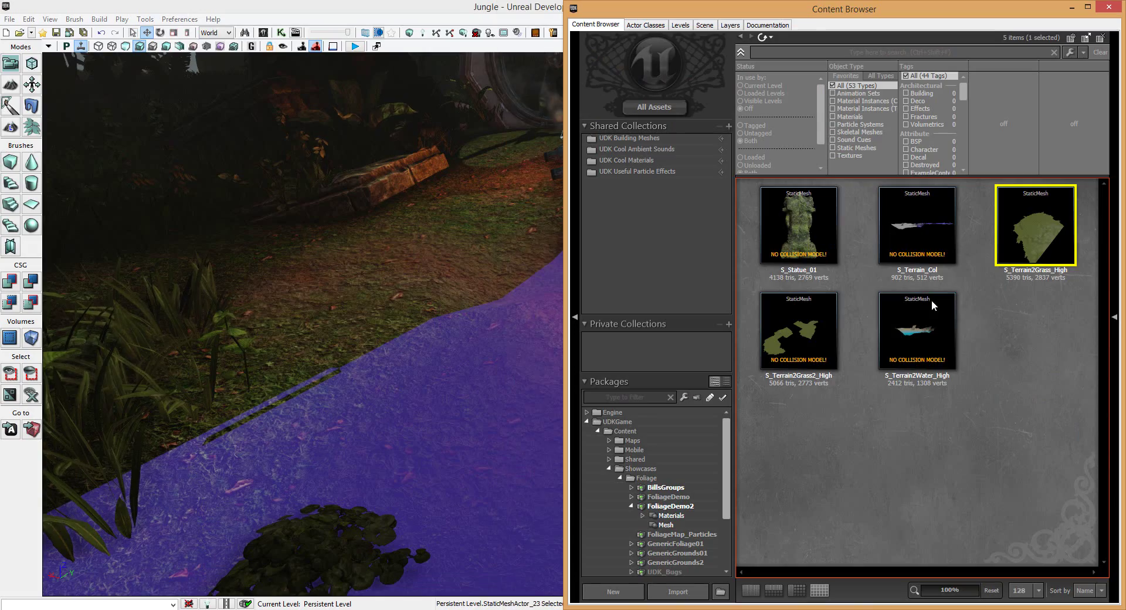
double_click(793, 222)
drag(395, 312, 280, 316)
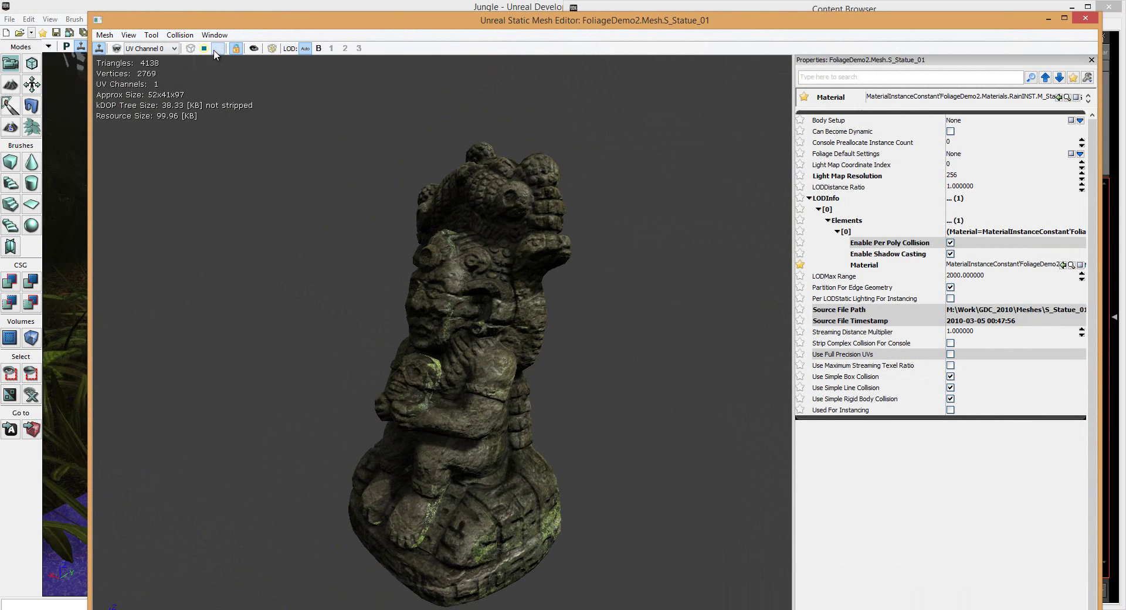
click(180, 34)
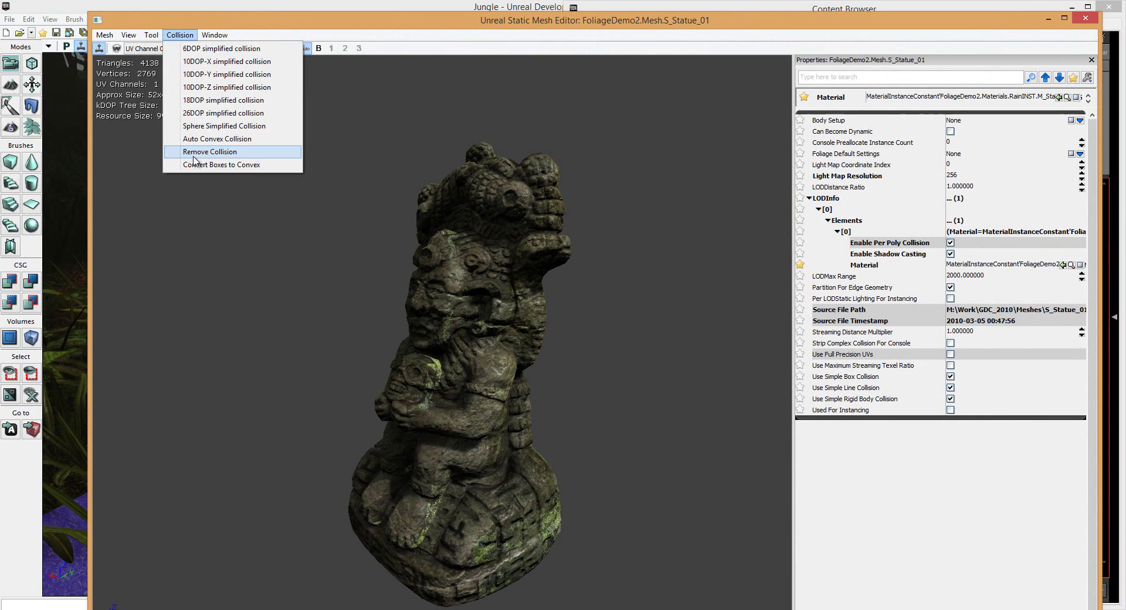
click(203, 139)
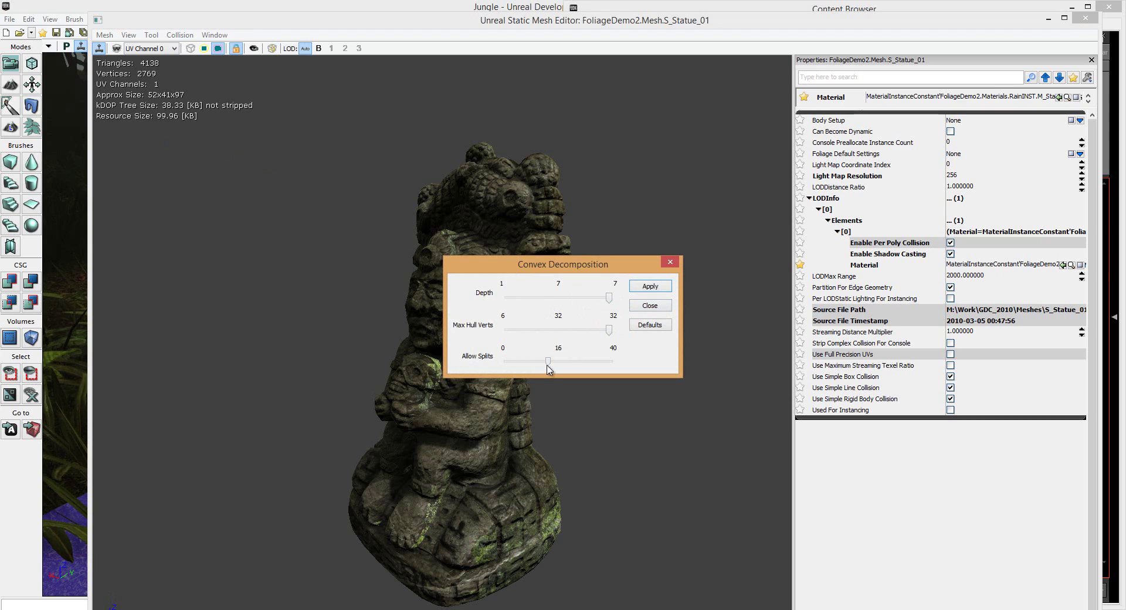
click(644, 290)
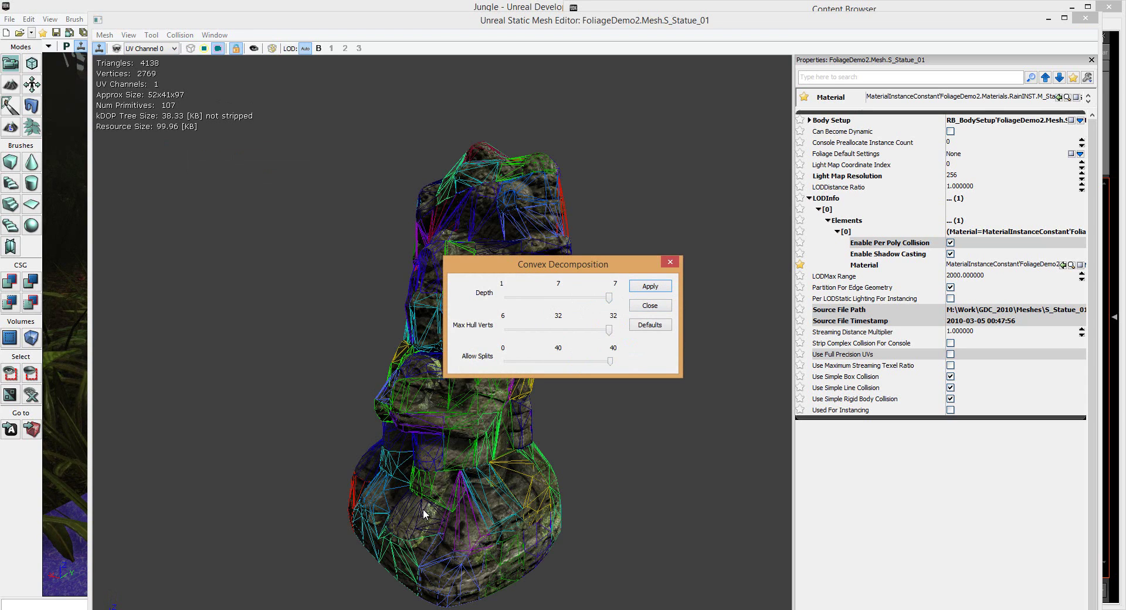
Close the decomposition dialog, inspect the statue's 107 hulls, and close the mesh editor
click(669, 261)
drag(645, 276, 472, 337)
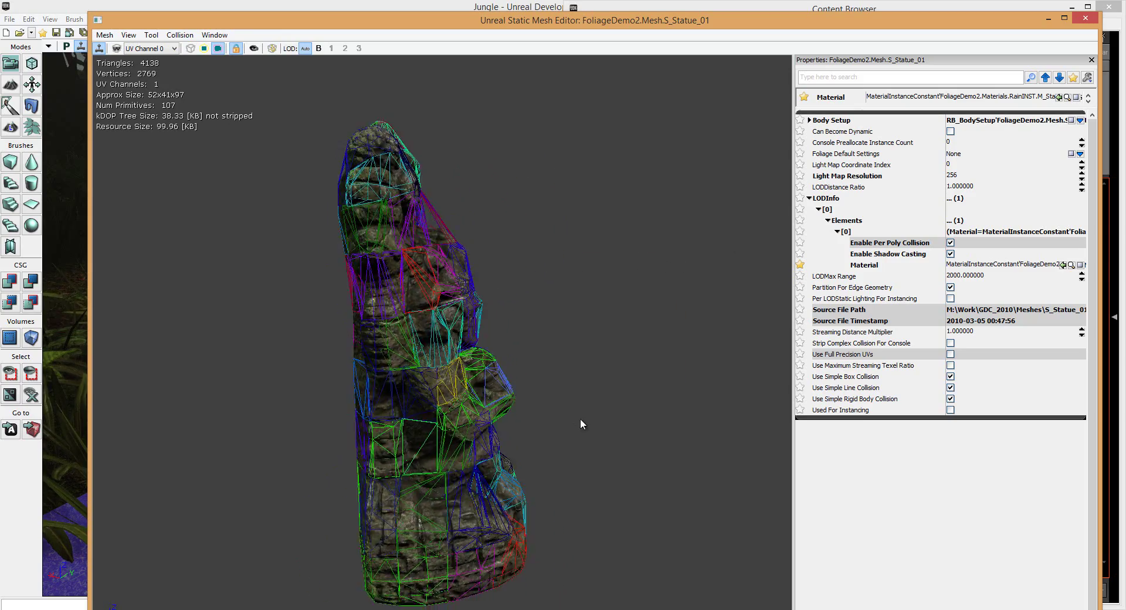
drag(581, 424, 486, 346)
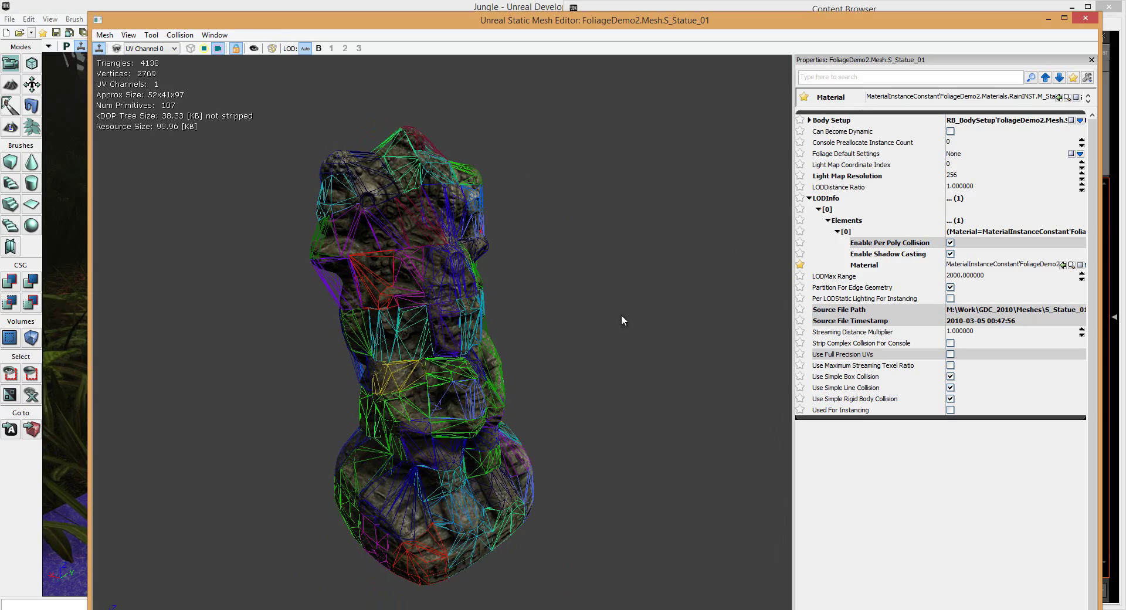
drag(622, 315, 645, 312)
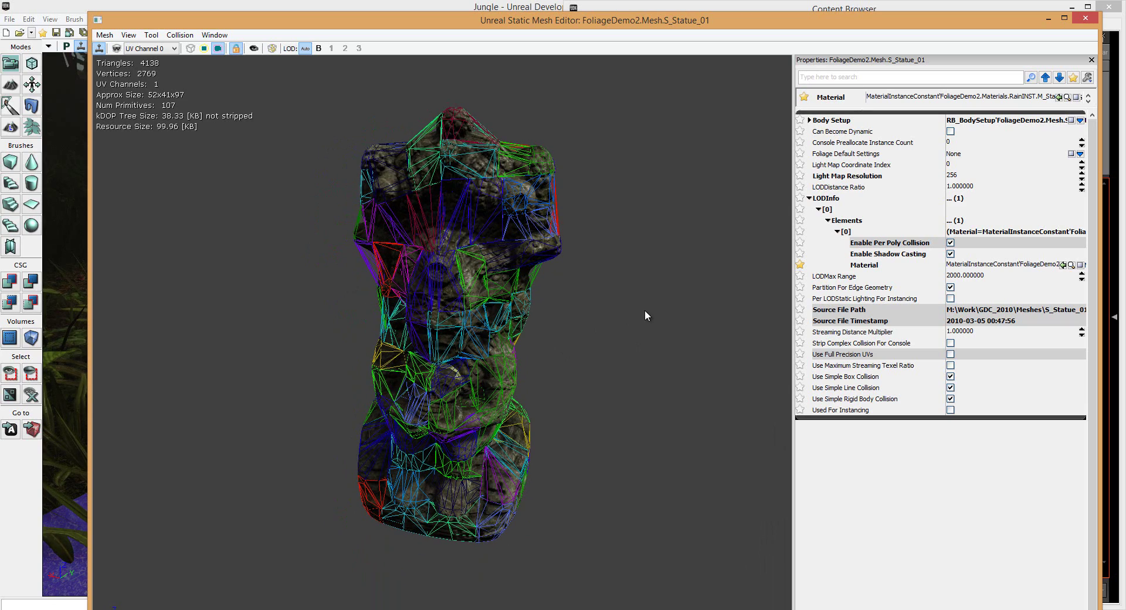
drag(714, 315, 805, 299)
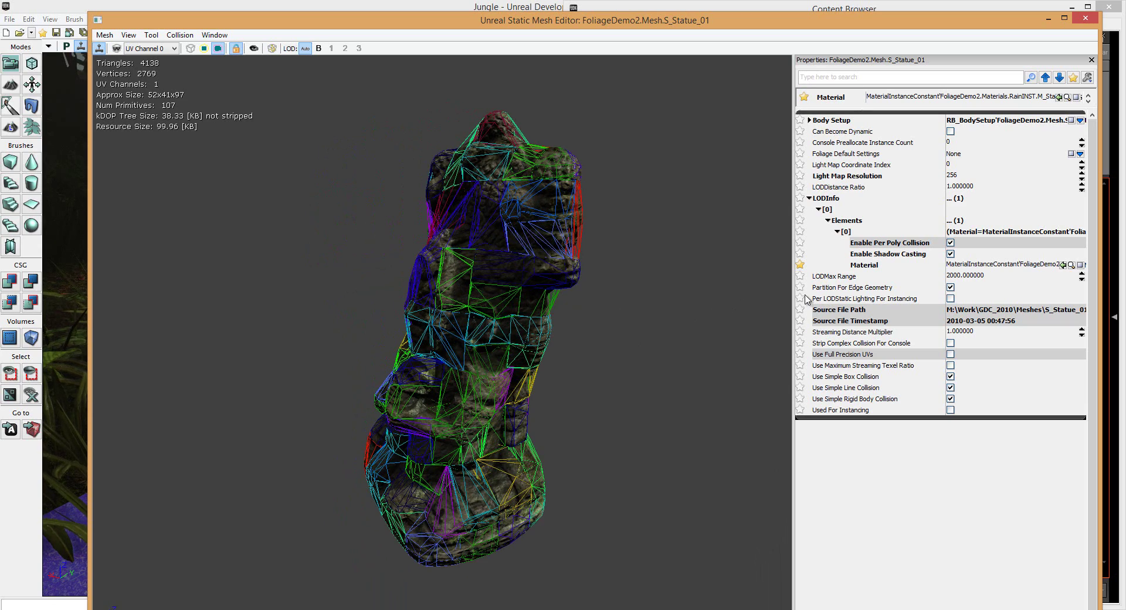
drag(464, 256, 466, 252)
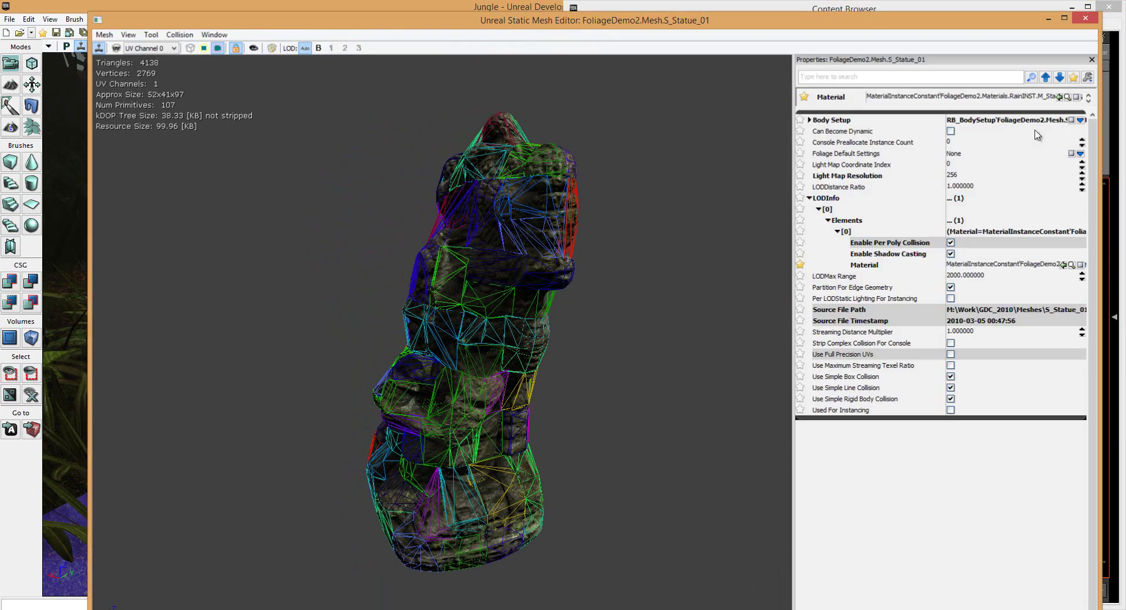
click(1084, 18)
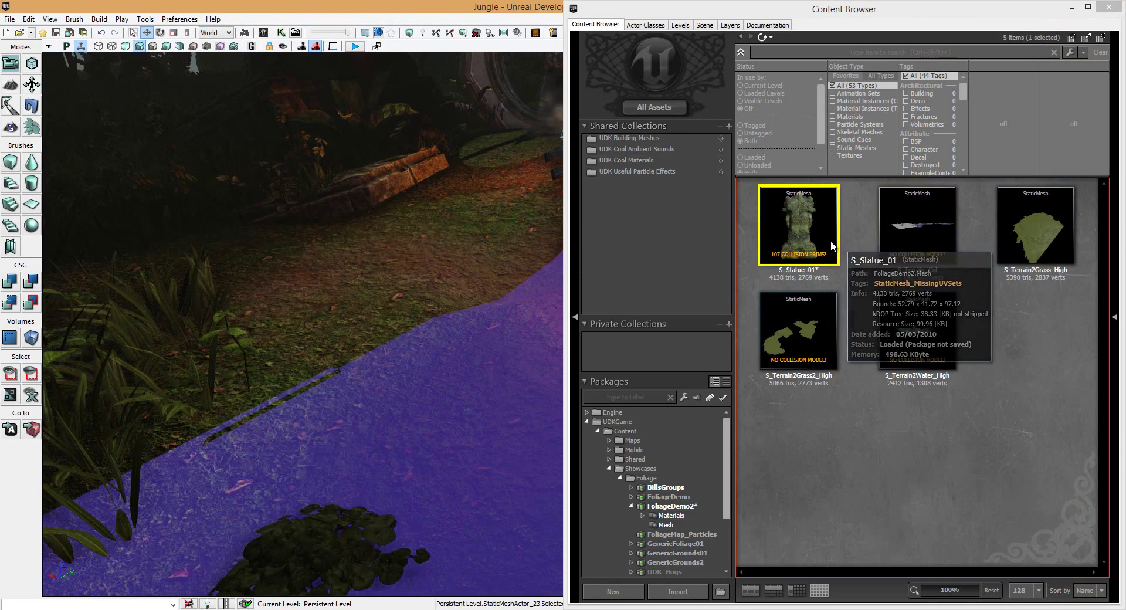
Reopen S_Statue_01 and display its existing convex collision hulls
double_click(815, 236)
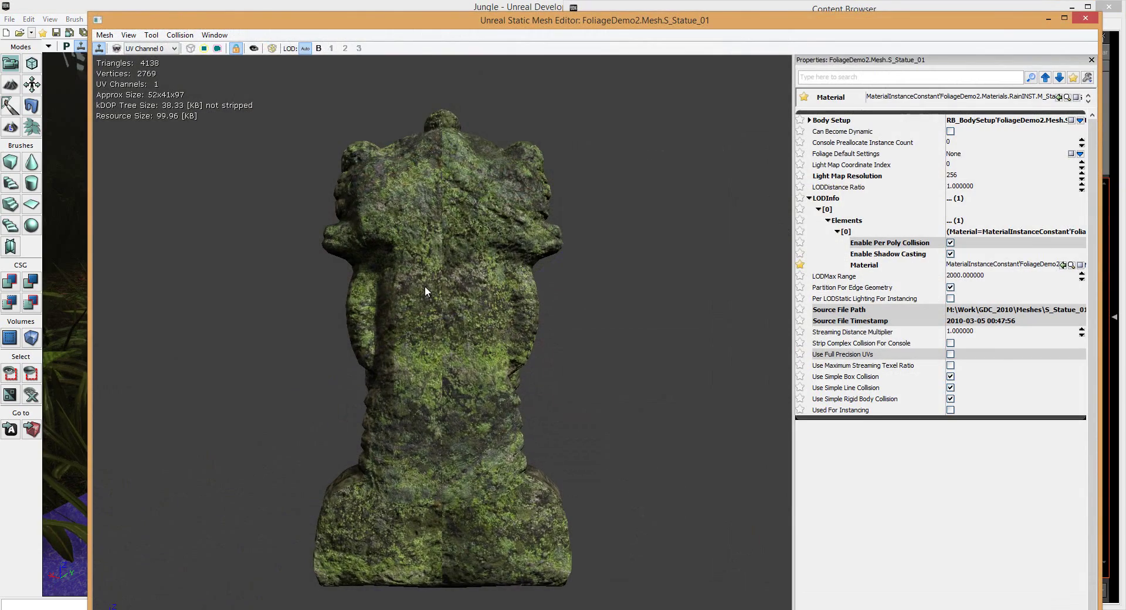
click(180, 34)
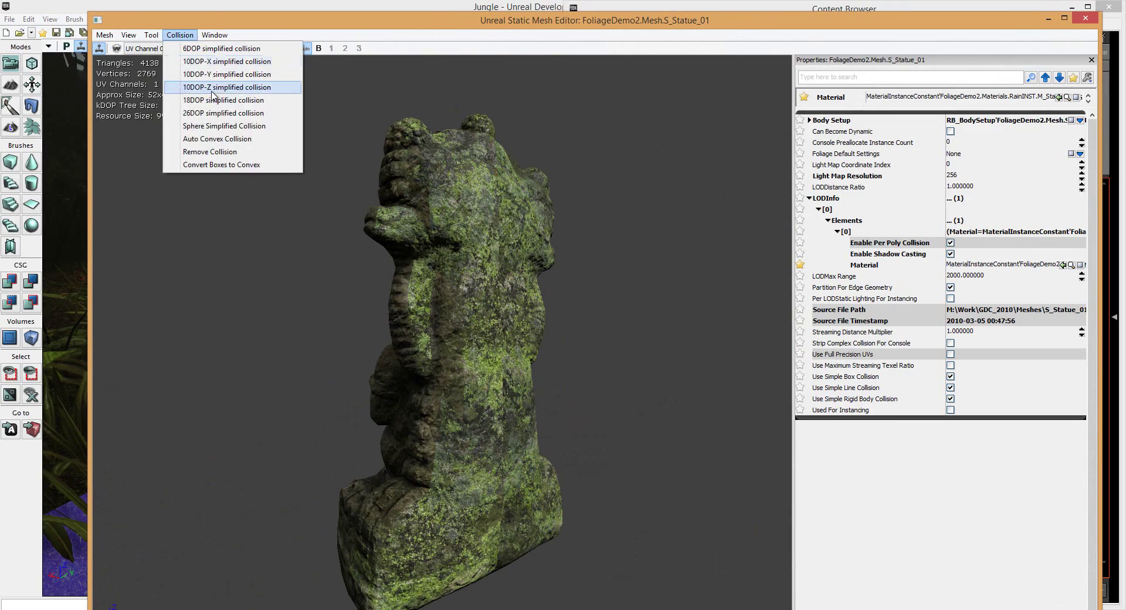
click(208, 139)
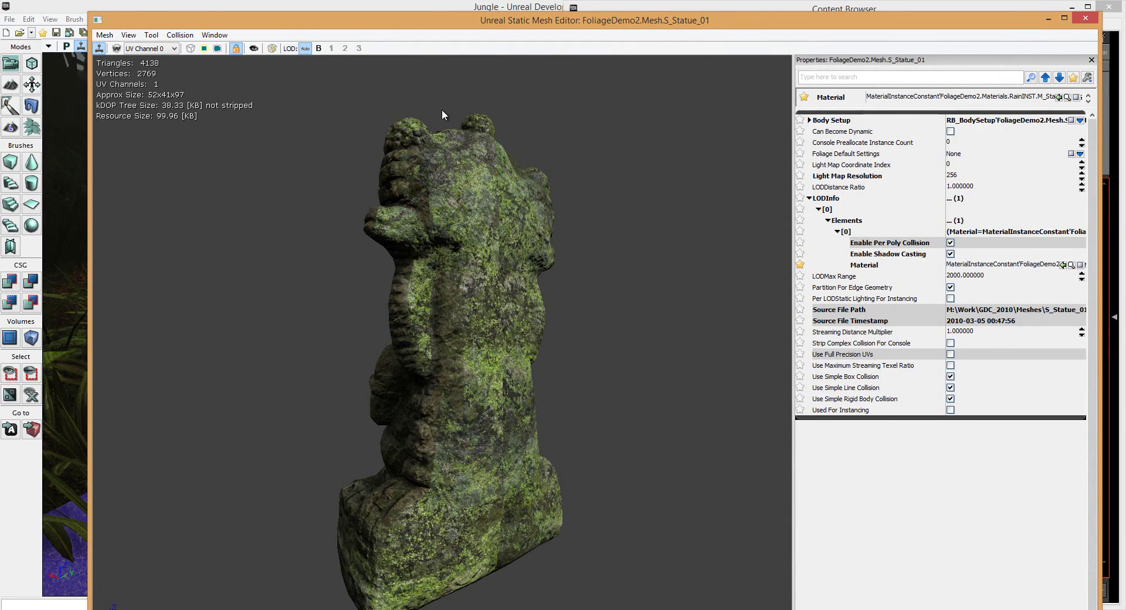
click(217, 48)
drag(313, 192, 253, 233)
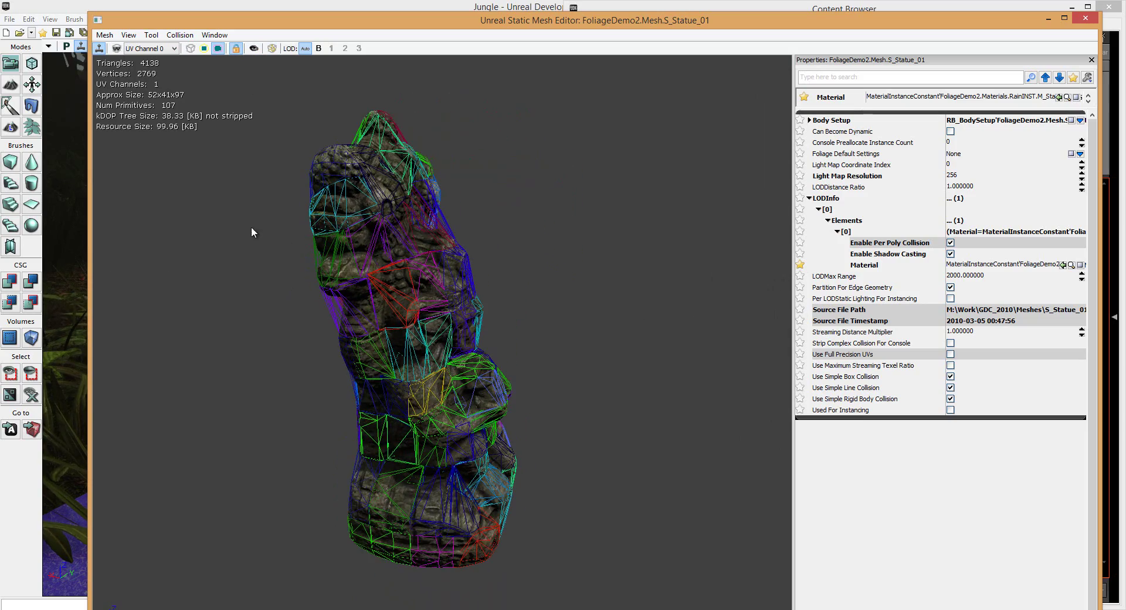
Replace the statue's hulls with a single 6DOP box collision
click(181, 35)
click(211, 47)
click(580, 343)
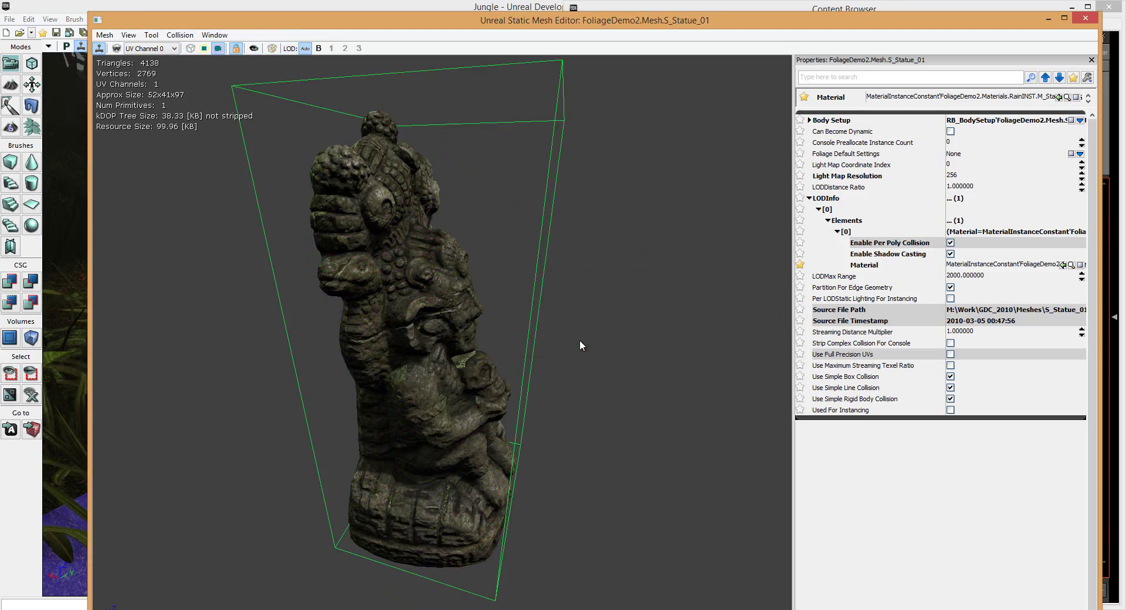
drag(580, 346, 559, 146)
Regenerate the statue's auto-convex collision at Depth 5, Max Hull Verts 22, Allow Splits 27, yielding 19 hulls
click(180, 35)
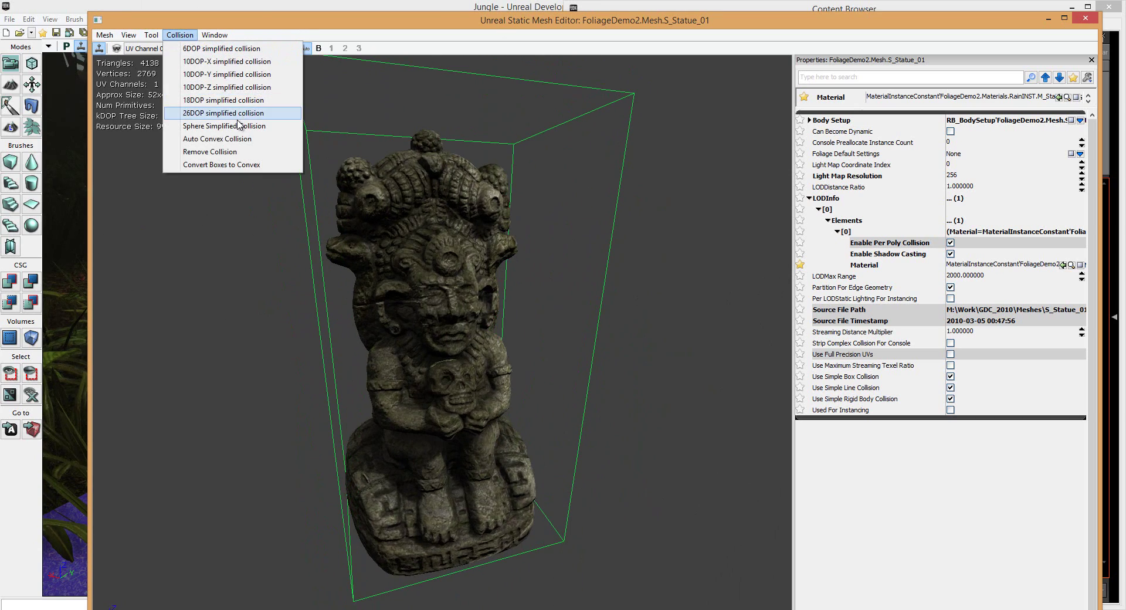
click(194, 138)
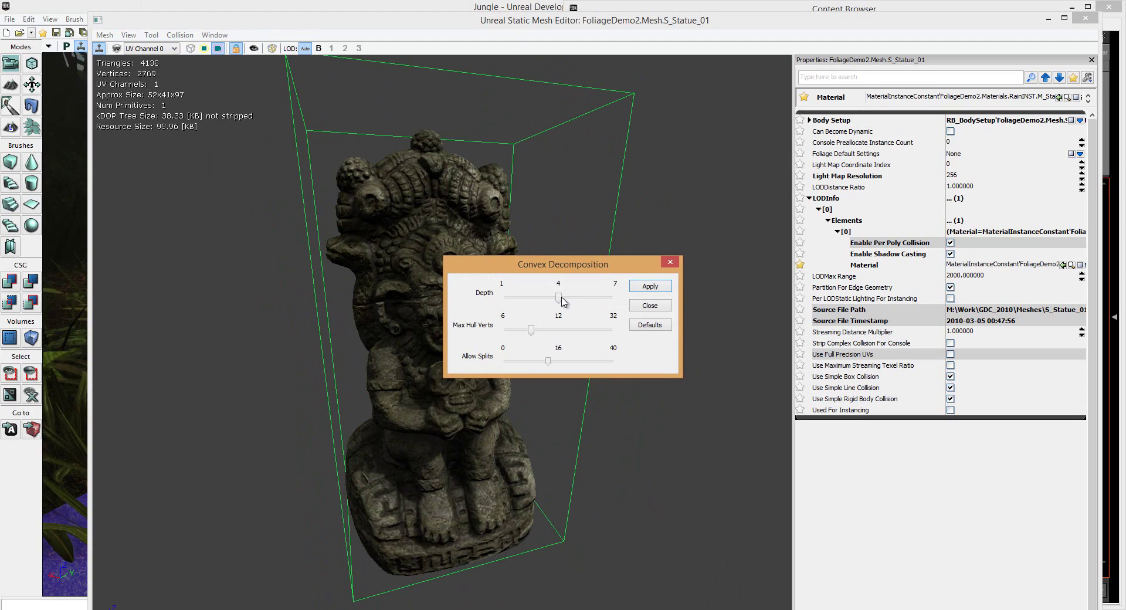
mouse_move(563, 301)
mouse_down()
mouse_move(590, 302)
mouse_move(580, 304)
mouse_up()
click(523, 331)
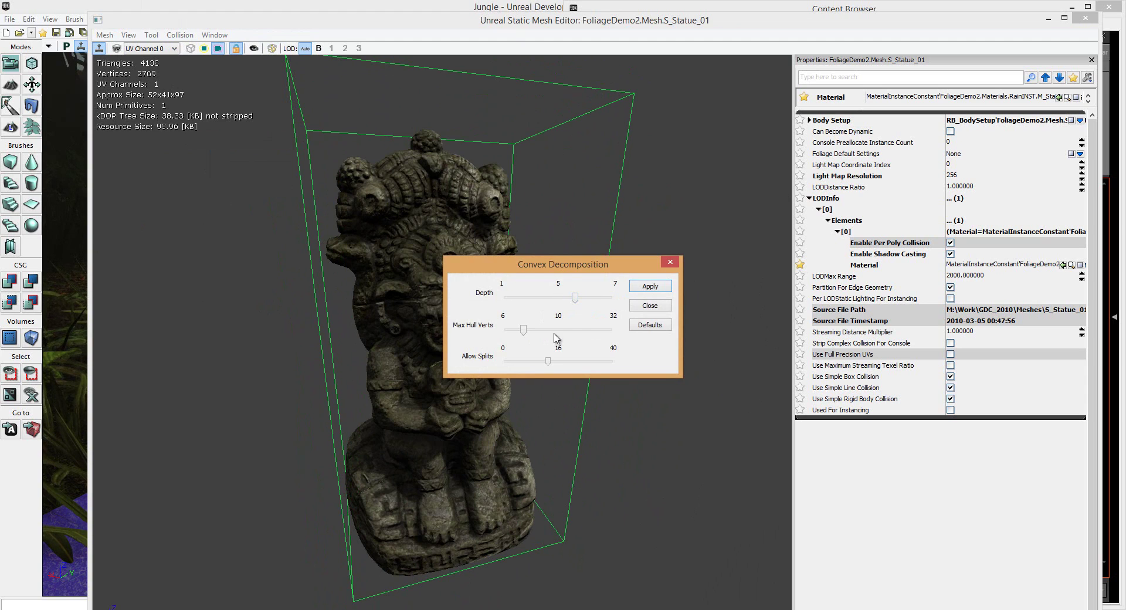
click(566, 329)
click(574, 363)
mouse_move(575, 365)
mouse_down()
mouse_move(610, 366)
mouse_move(578, 371)
mouse_up()
click(651, 287)
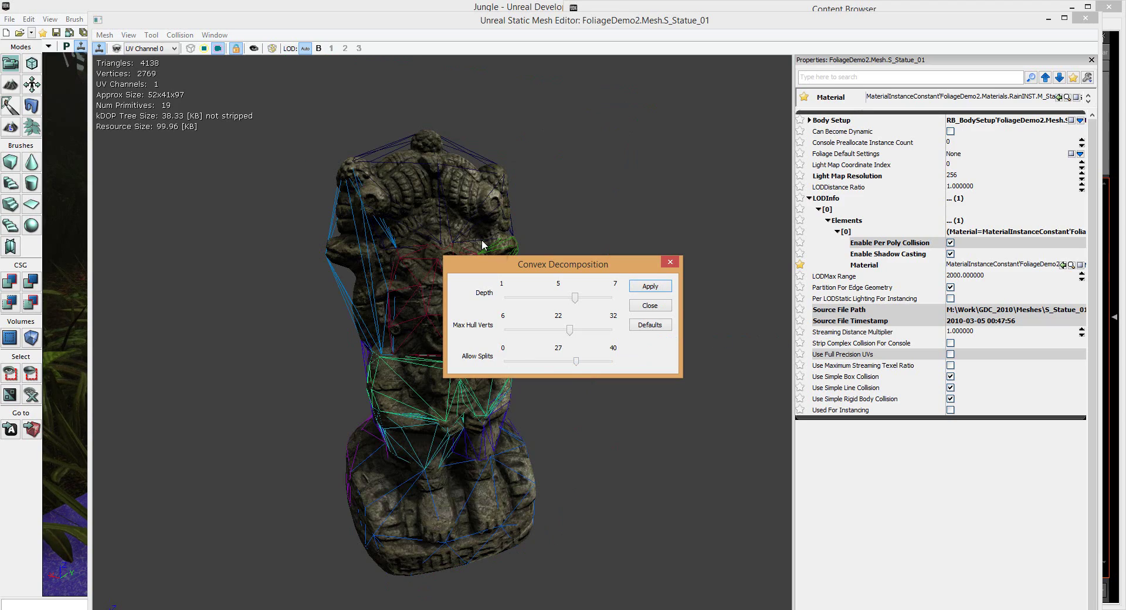
drag(481, 240, 348, 228)
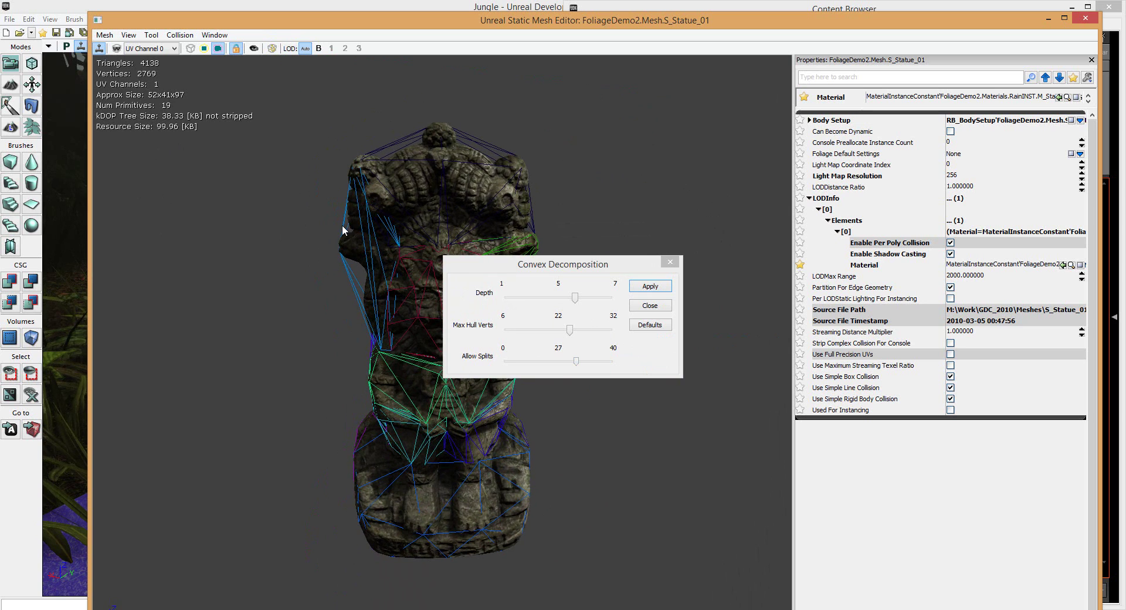
drag(357, 302, 91, 236)
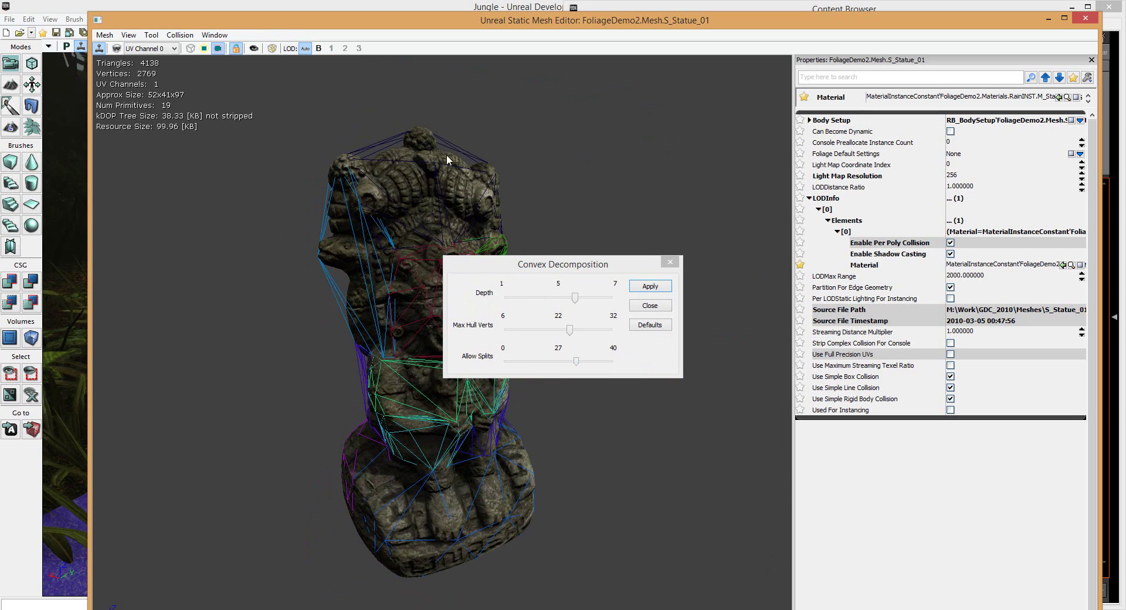
Close the dialog and mesh editor, then save FoliageDemo2 from S_Statue_01's context menu
click(670, 261)
click(1085, 18)
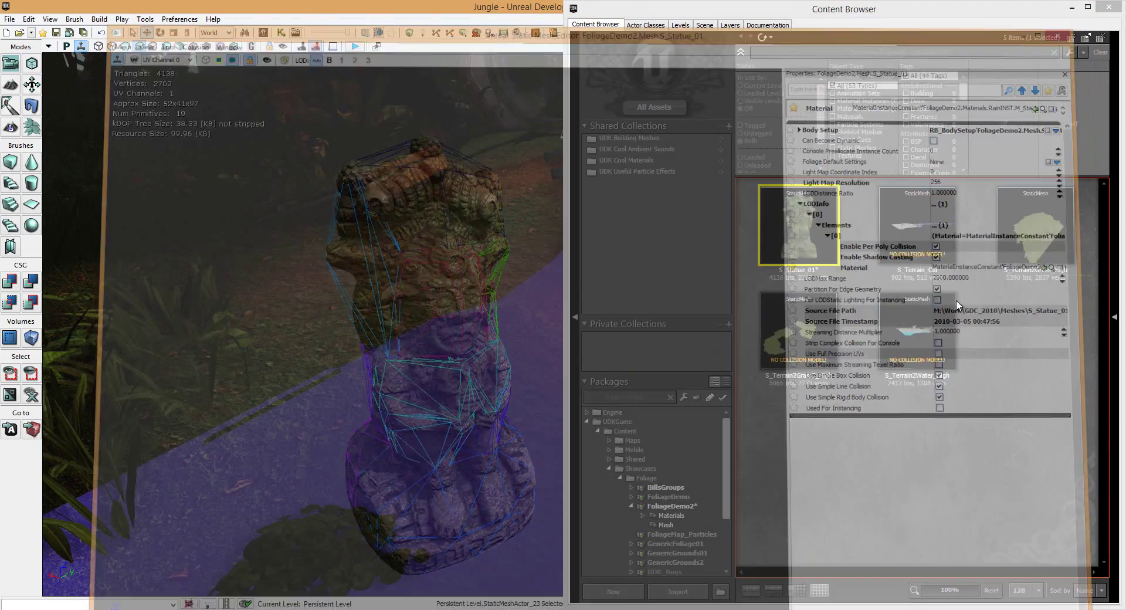
right_click(822, 233)
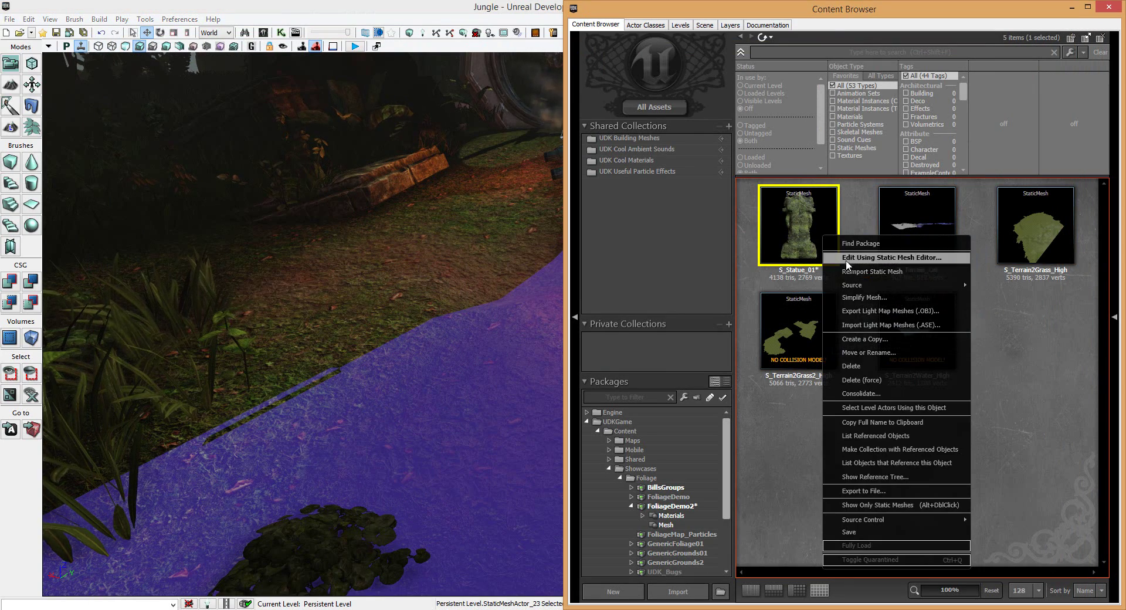
click(912, 530)
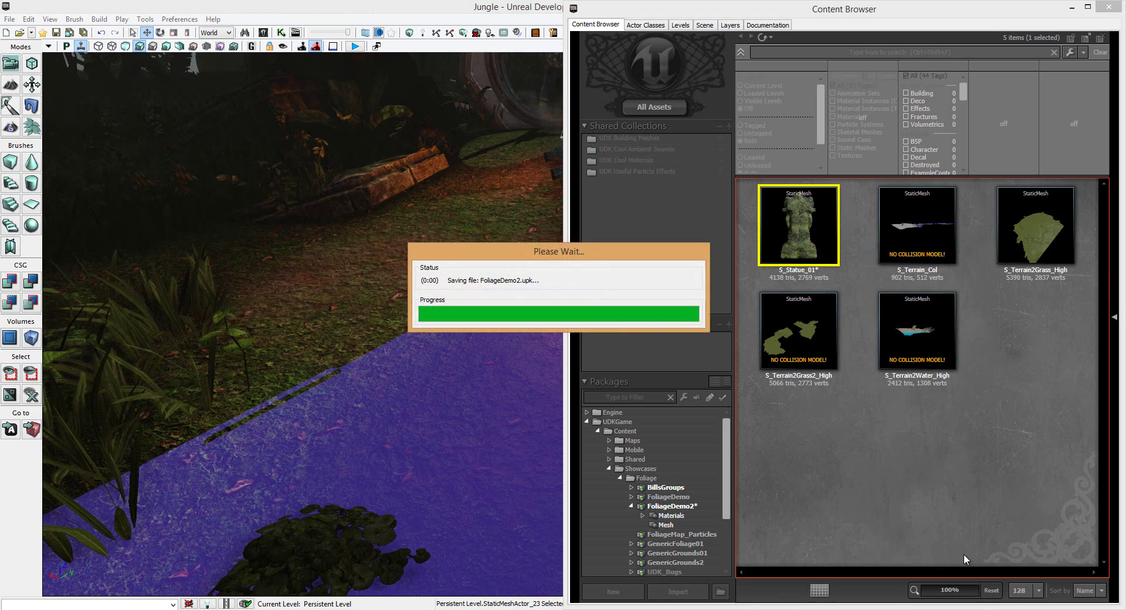